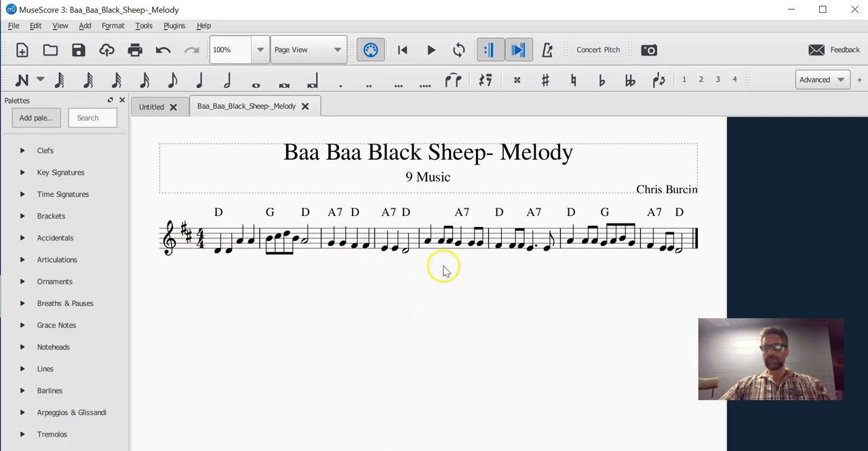
# Step: Save the score under the new file name "Baa_Baa_Black_Sheep-_Melody Var 1 - 11 May 20"
pyautogui.click(14, 27)
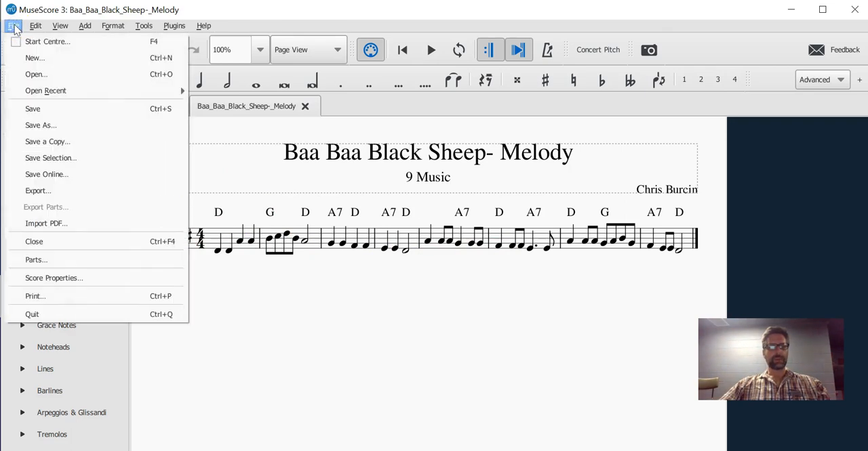
pyautogui.click(33, 126)
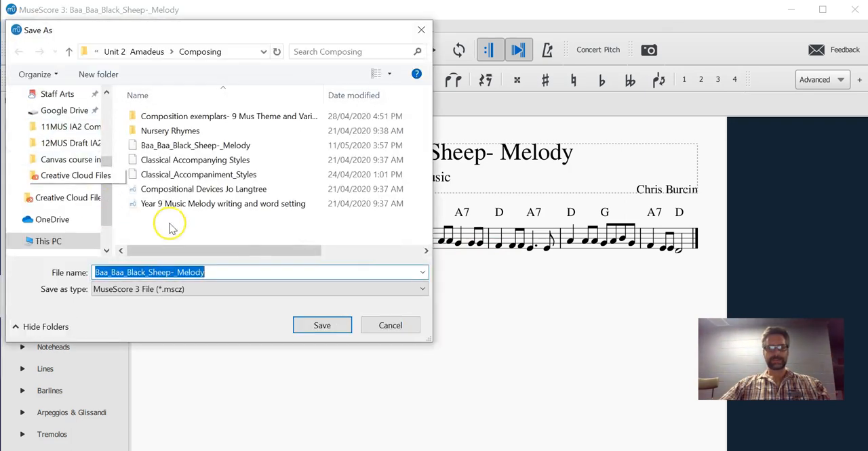
pyautogui.click(216, 271)
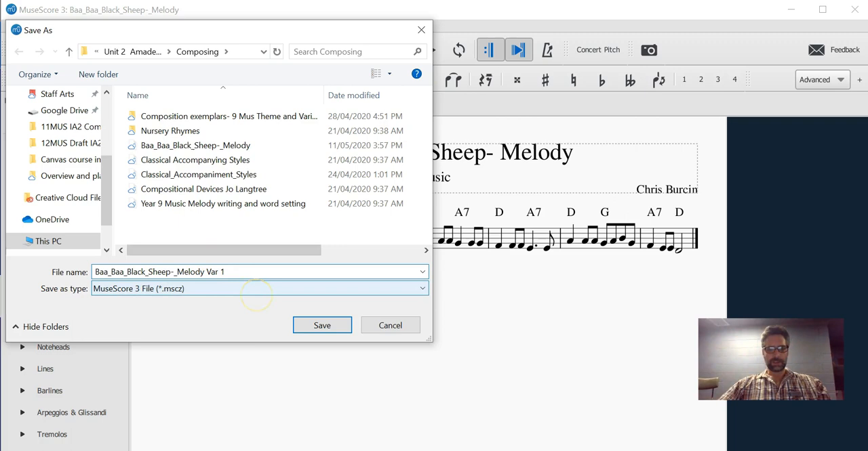
pyautogui.write('- 11 May 20')
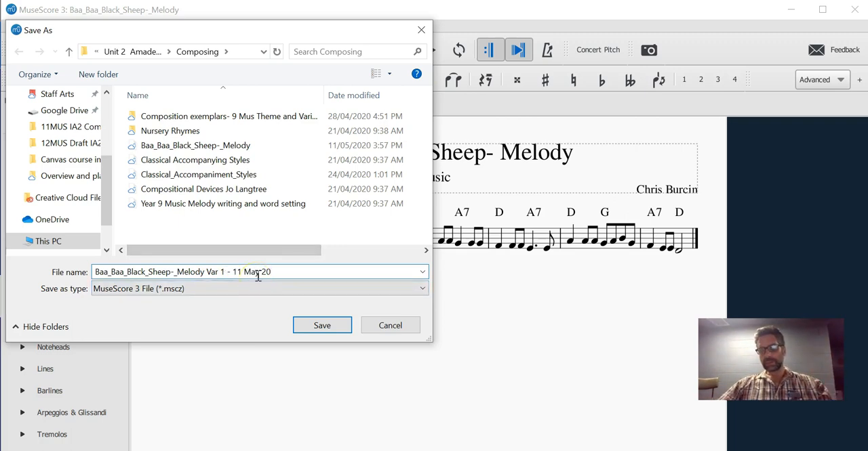
pyautogui.click(321, 325)
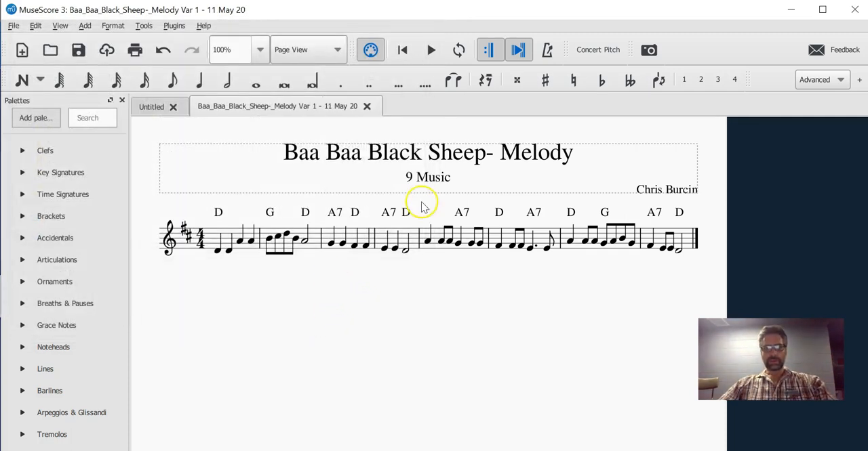
# Step: Replace the subtitle text "9 Music" with "Variation 1" and finish editing it
pyautogui.doubleClick(427, 178)
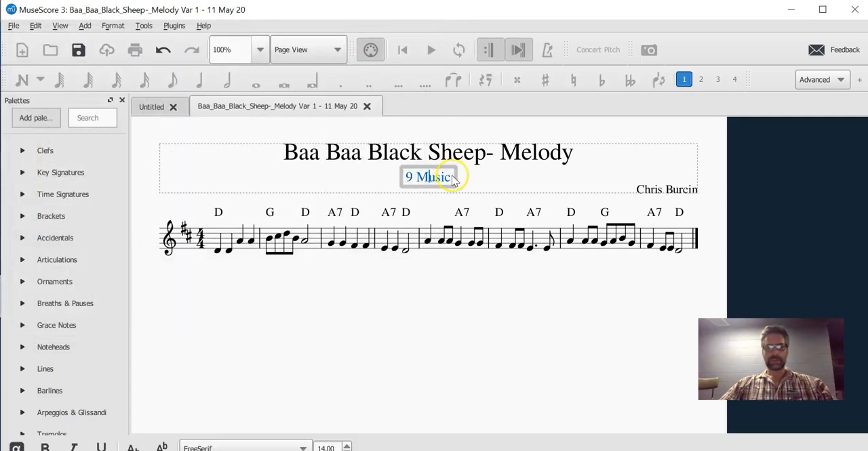
pyautogui.click(453, 180)
pyautogui.tripleClick(448, 180)
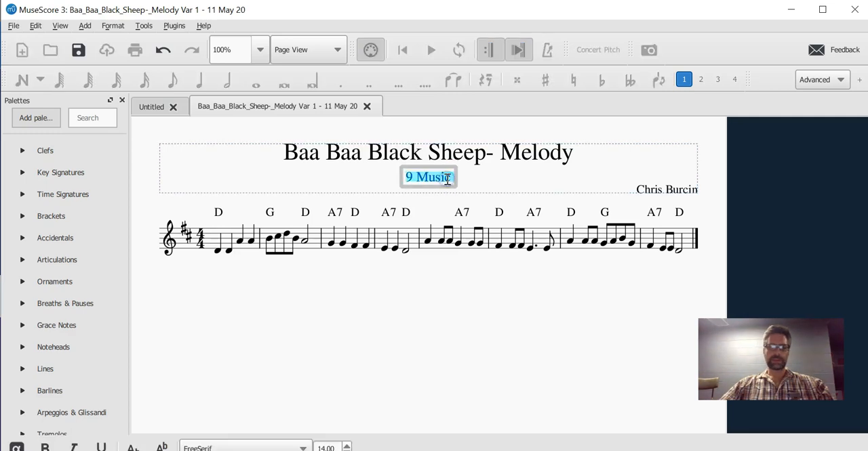
pyautogui.write('N')
pyautogui.press('BackSpace')
pyautogui.write('Variation 1')
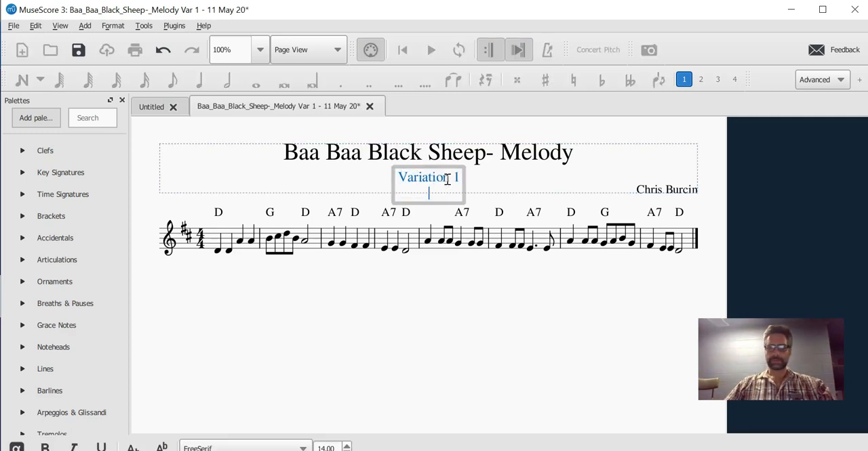
pyautogui.click(465, 329)
pyautogui.click(319, 267)
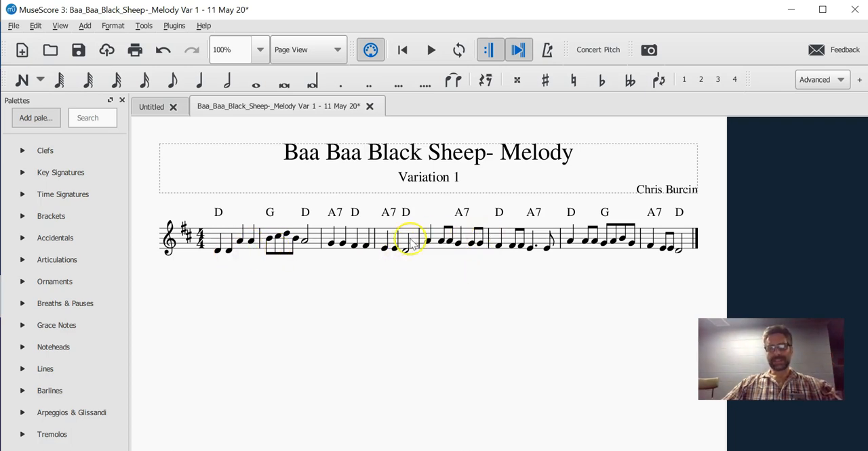
pyautogui.click(211, 241)
pyautogui.hotkey('ctrl', 'shift', 'End')
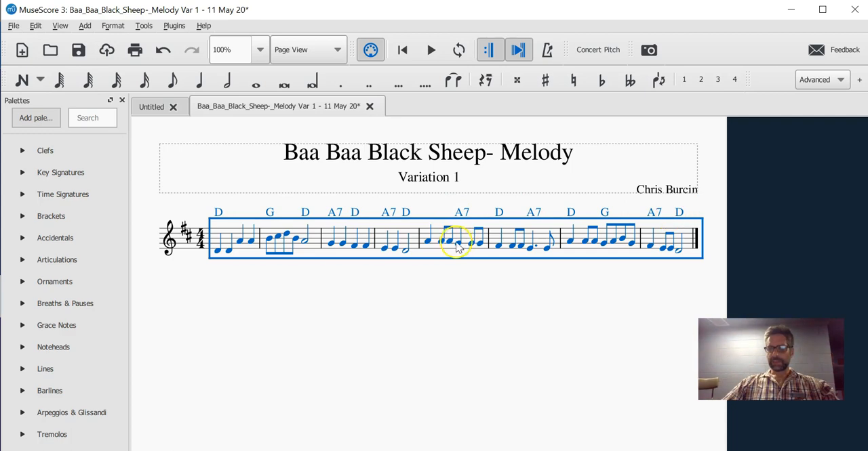
pyautogui.click(360, 297)
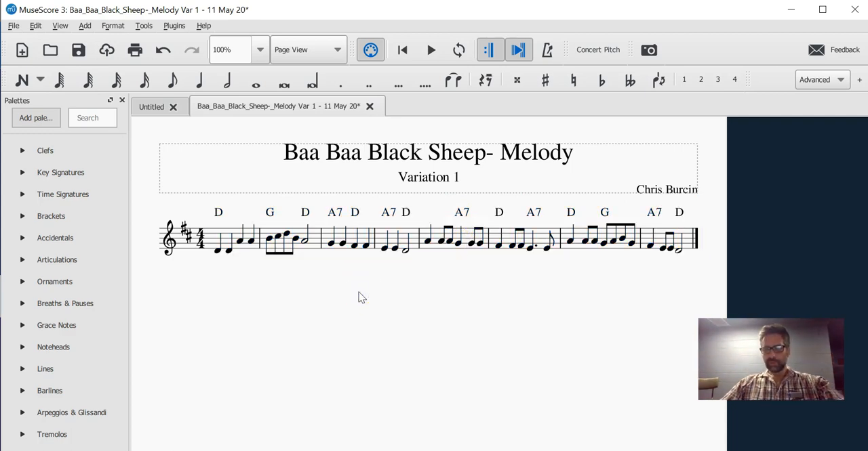
# Step: Open the score's instrument setup, list all instruments, and return the instrument list to the Common set
pyautogui.press('i')
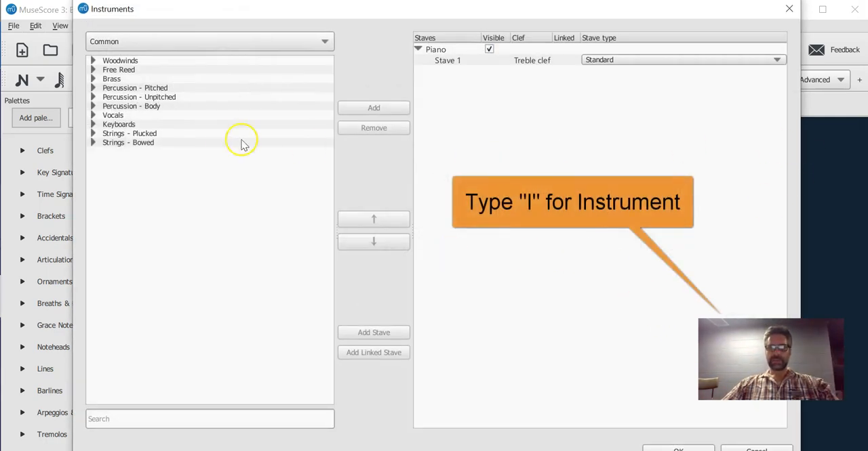
pyautogui.click(121, 48)
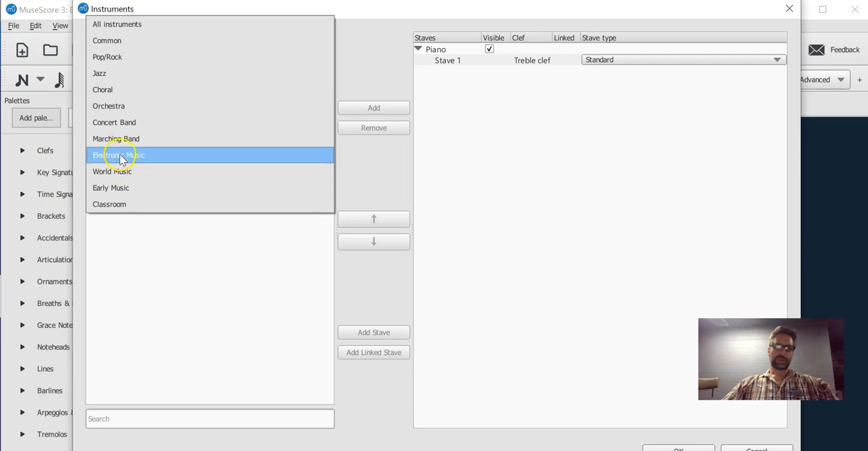
pyautogui.click(111, 25)
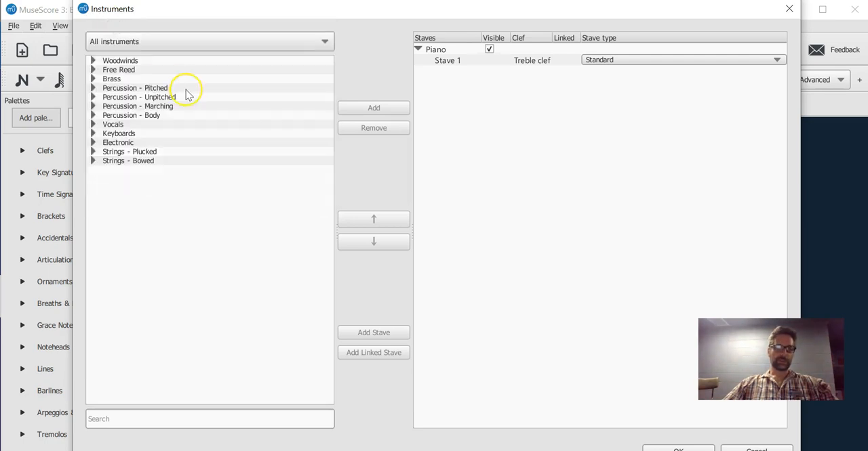
pyautogui.click(146, 41)
pyautogui.click(146, 60)
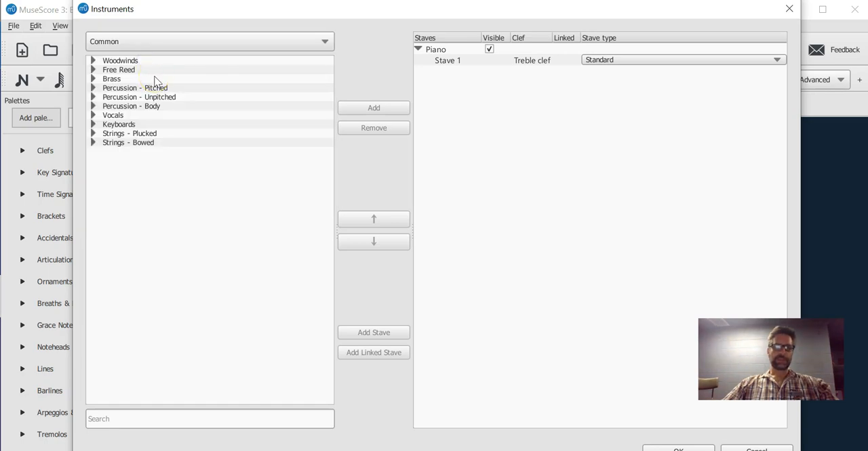
# Step: Add a Piano from the Keyboards family to the score's instruments and remove it again
pyautogui.click(93, 124)
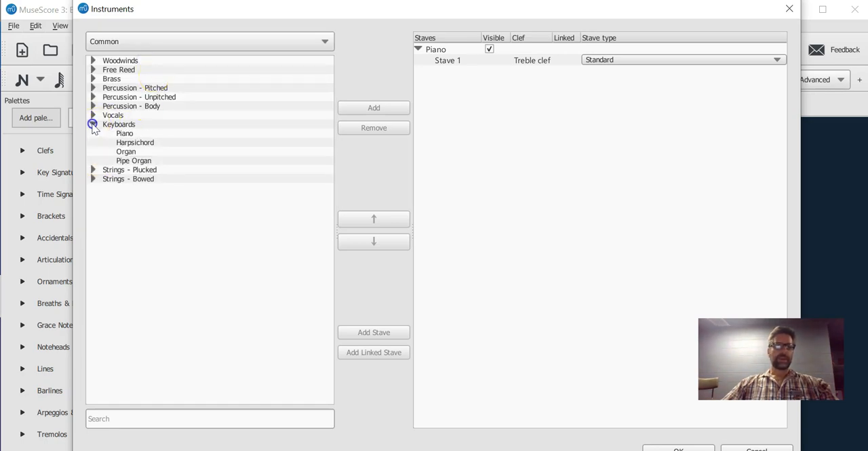
pyautogui.click(127, 133)
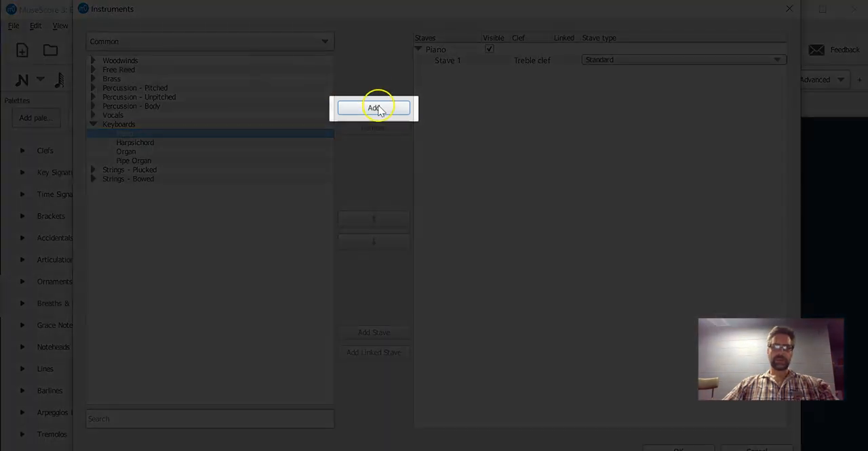
pyautogui.click(378, 107)
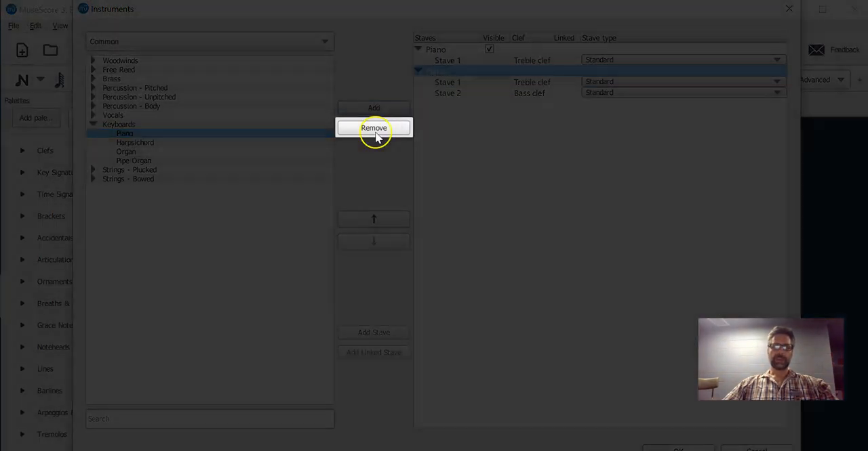
pyautogui.click(375, 131)
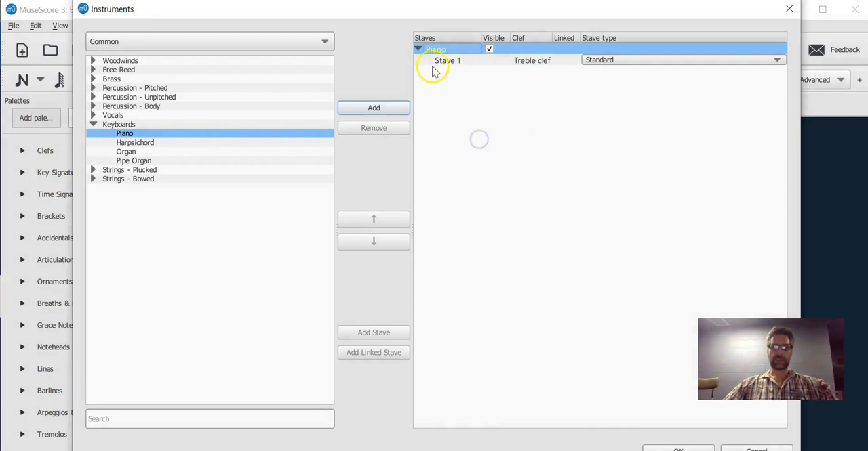
# Step: Hide the existing Piano part in the score and play the score briefly with its stave hidden
pyautogui.click(419, 49)
pyautogui.click(418, 49)
pyautogui.click(533, 50)
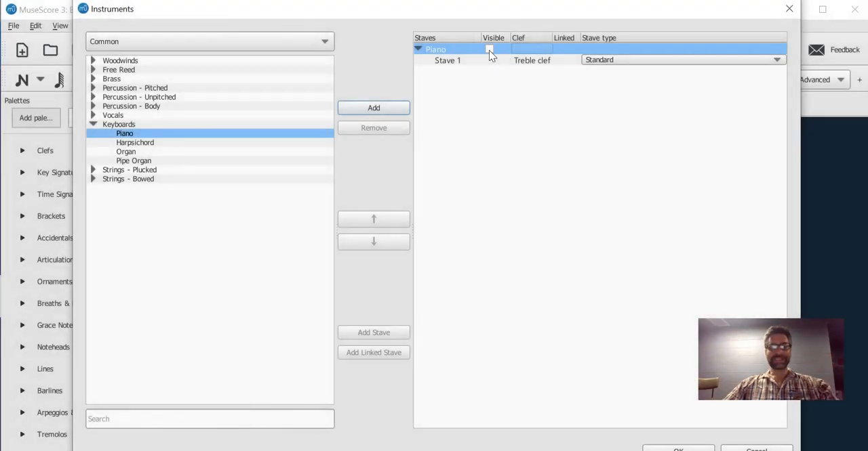
pyautogui.click(489, 50)
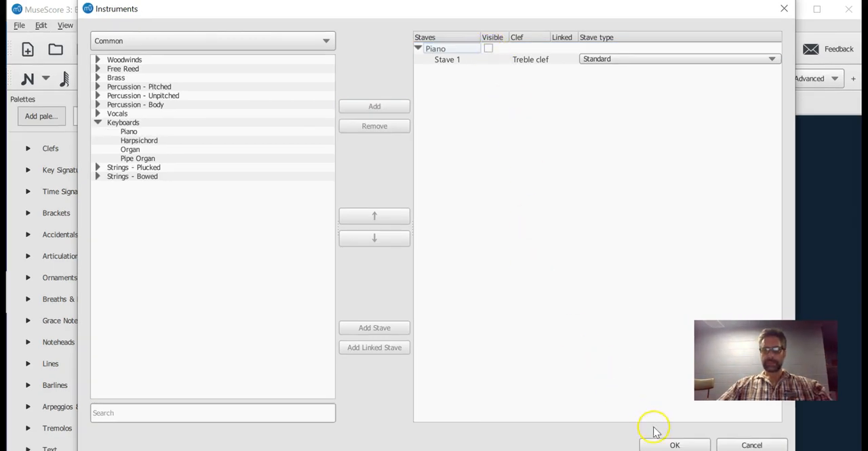
pyautogui.click(674, 445)
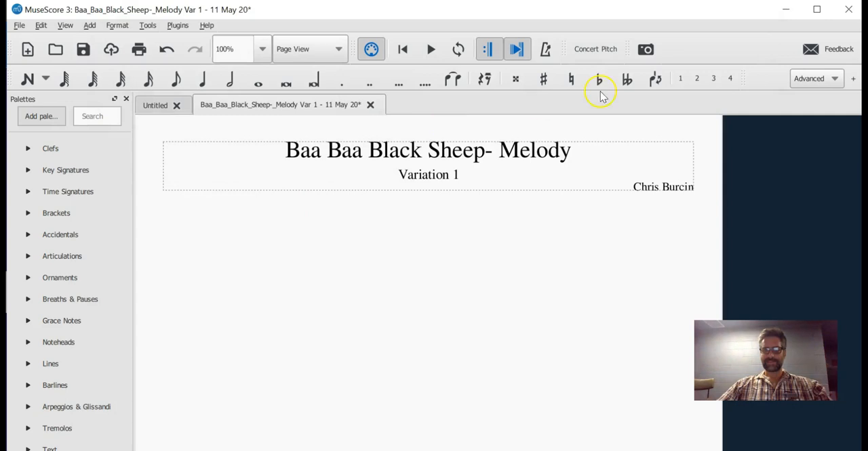
pyautogui.click(430, 50)
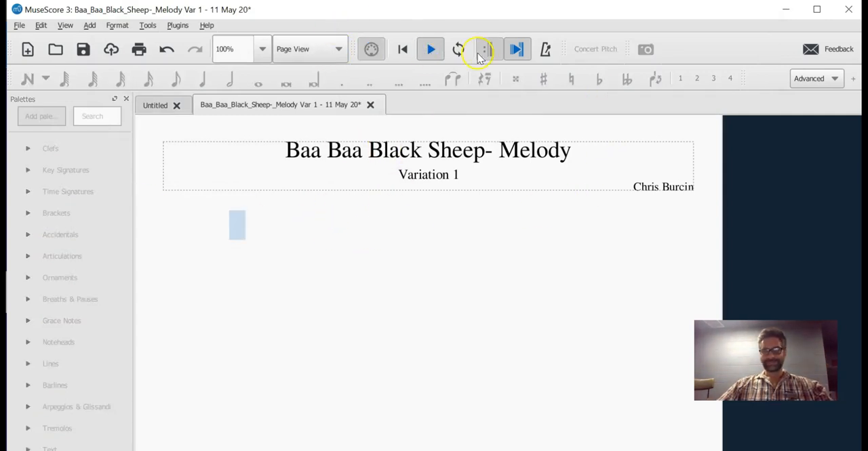
pyautogui.click(430, 51)
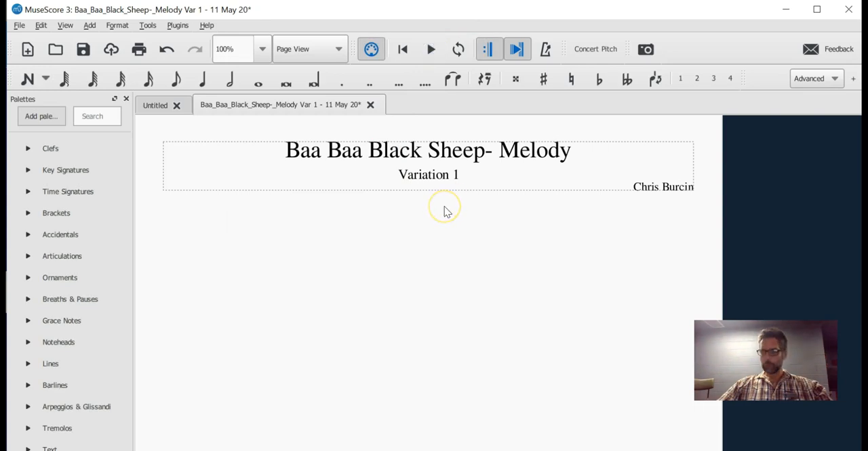
# Step: Make the existing Piano part visible again and add a second Piano from the Keyboards family
pyautogui.press('i')
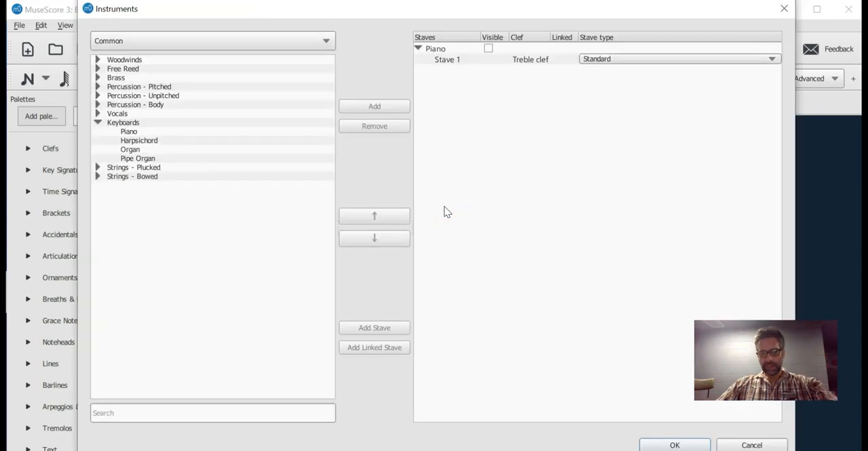
pyautogui.click(489, 46)
pyautogui.click(444, 49)
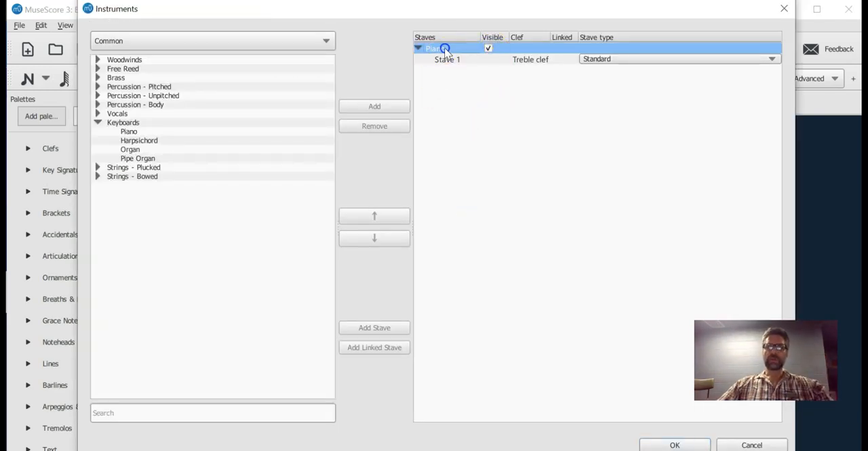
pyautogui.click(482, 90)
pyautogui.click(466, 101)
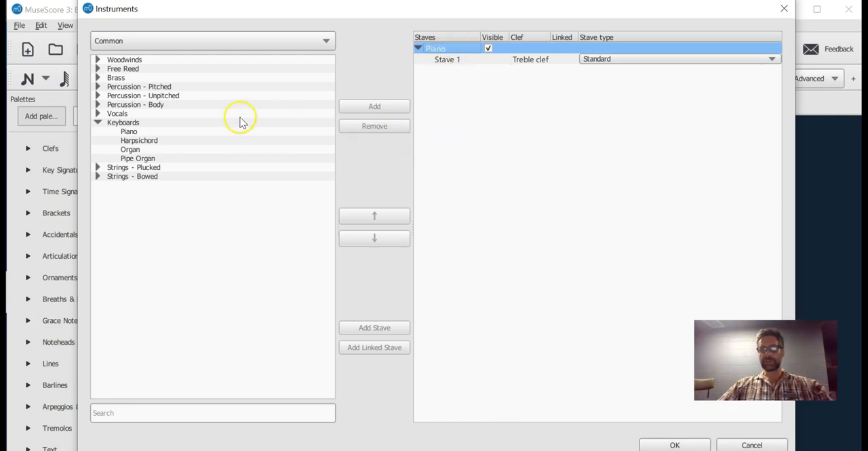
pyautogui.click(132, 131)
pyautogui.click(369, 107)
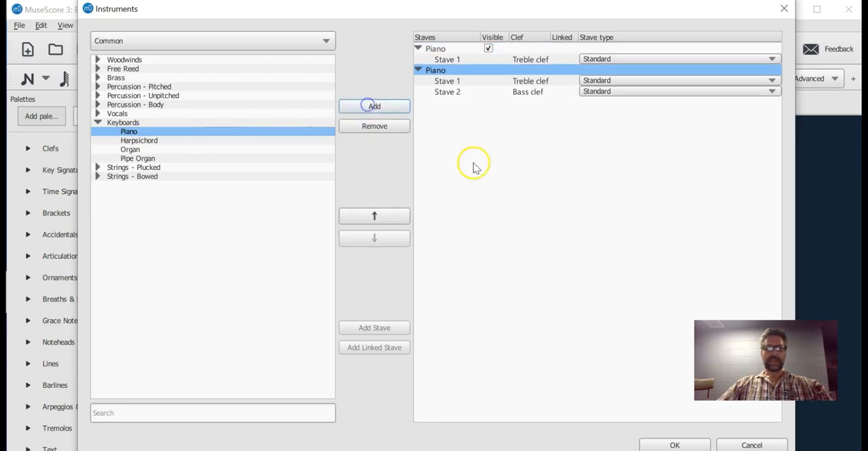
# Step: Add a Flute from the Woodwinds family to the instruments and apply the changes to the score
pyautogui.click(98, 78)
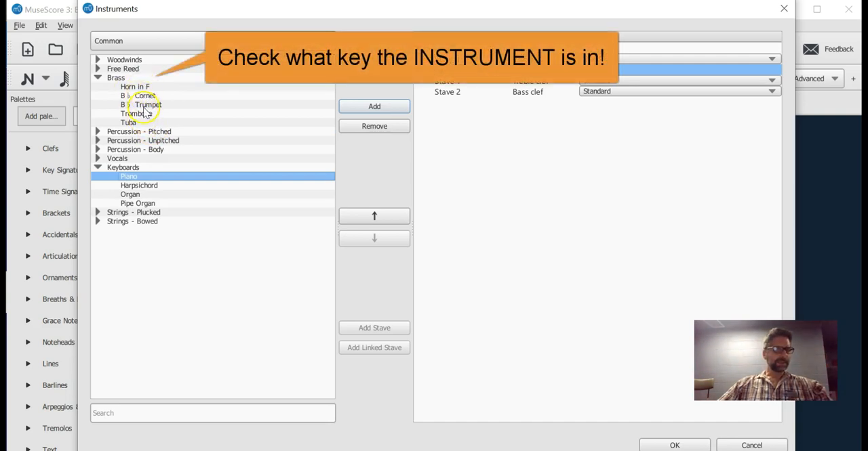
pyautogui.click(97, 78)
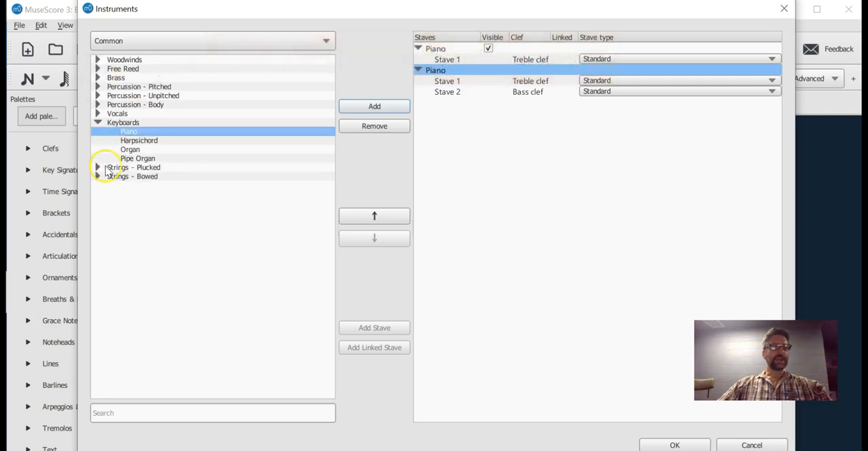
pyautogui.click(98, 61)
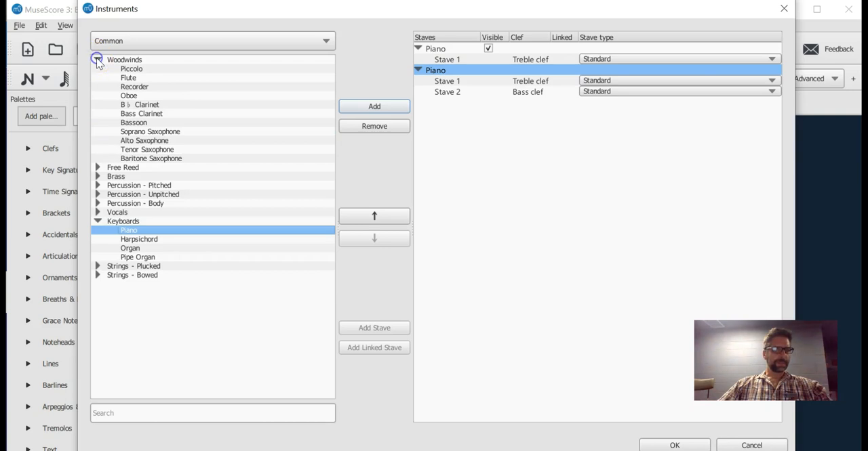
pyautogui.click(128, 77)
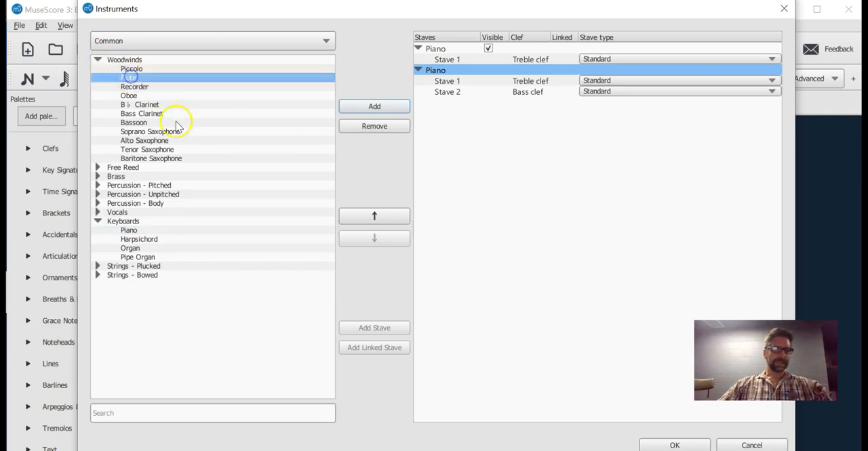
pyautogui.click(380, 108)
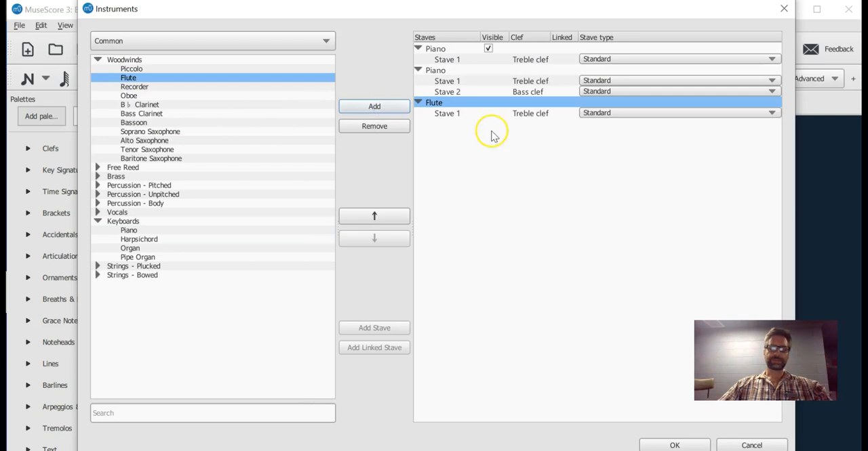
pyautogui.click(488, 106)
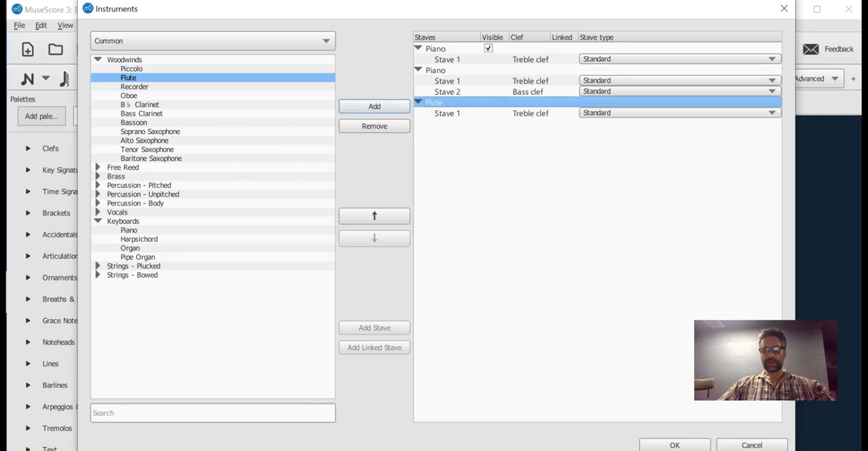
pyautogui.click(700, 446)
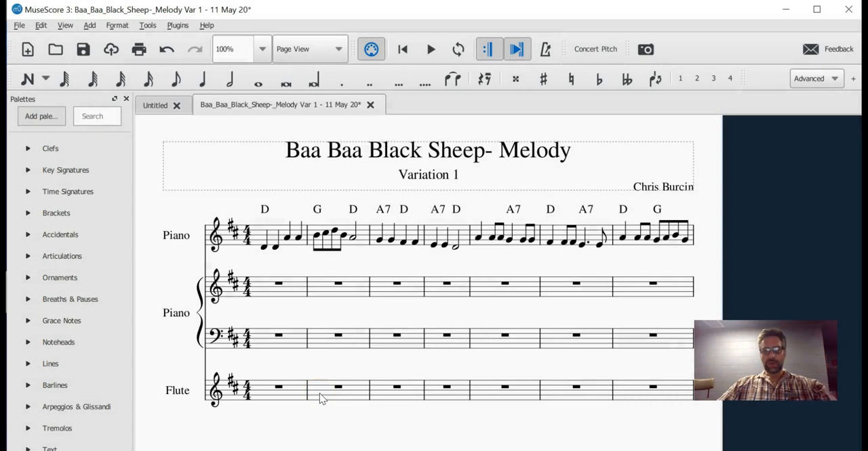
# Step: Move the Flute above the second Piano in the instrument order and apply the change to the score
pyautogui.press('i')
pyautogui.click(454, 103)
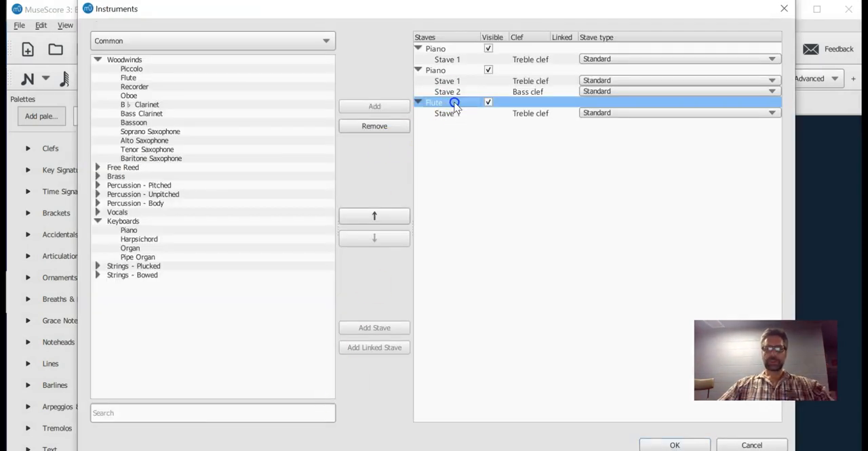
pyautogui.moveTo(454, 103)
pyautogui.mouseDown()
pyautogui.moveTo(466, 30)
pyautogui.moveTo(456, 101)
pyautogui.mouseUp()
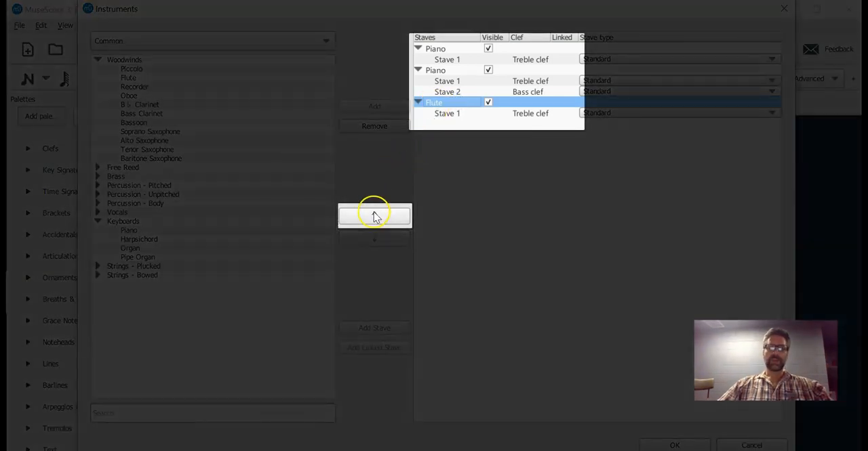
pyautogui.click(374, 215)
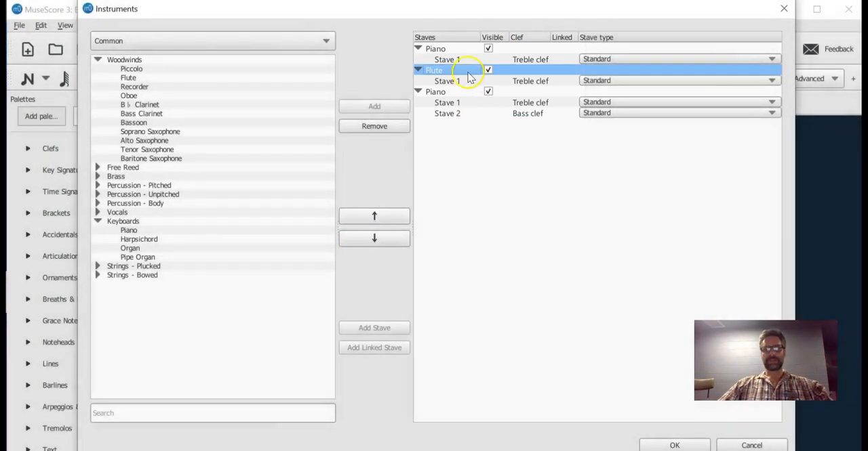
pyautogui.click(673, 445)
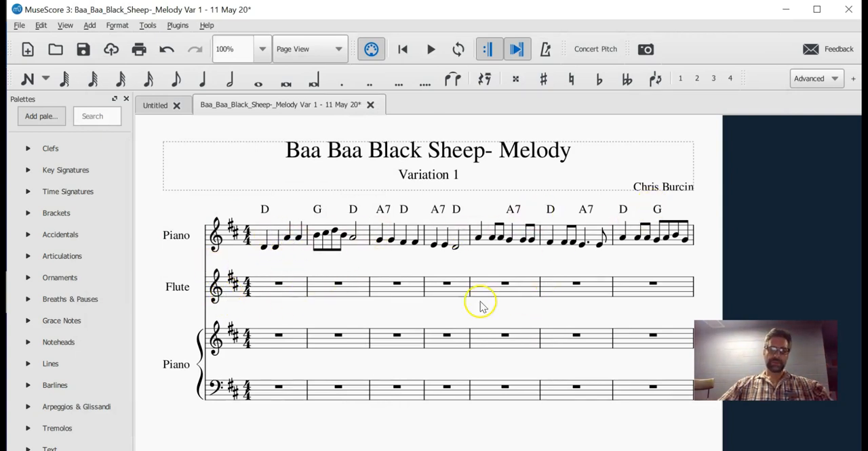
# Step: After consulting the nursery rhyme PDF, enter a whole note D in bar 1 of the second Piano's bass stave
pyautogui.moveTo(465, 314); pyautogui.dragTo(487, 255)
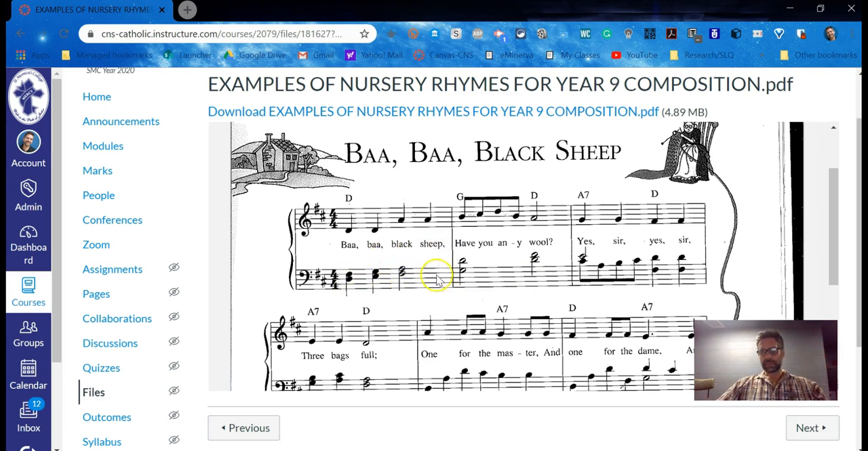
pyautogui.hotkey('alt', 'Tab')
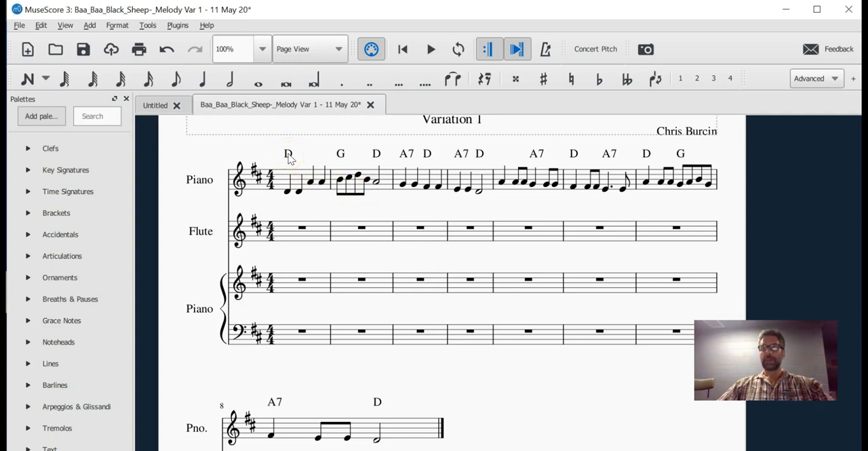
pyautogui.click(288, 192)
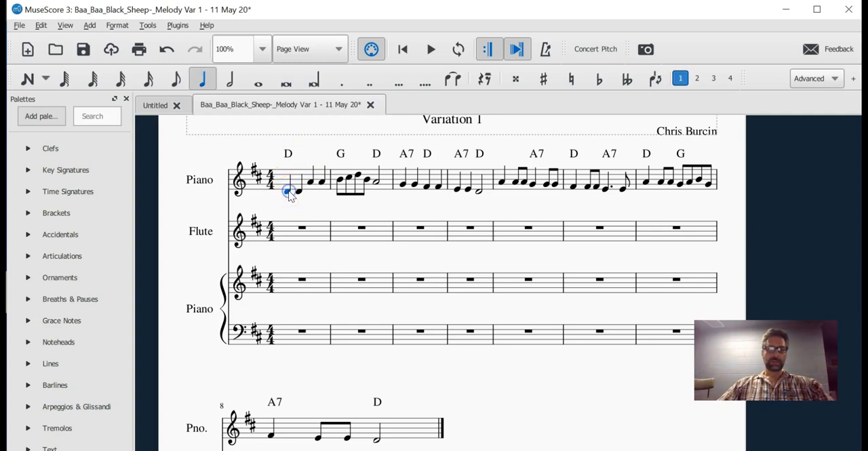
pyautogui.click(292, 335)
pyautogui.press('n')
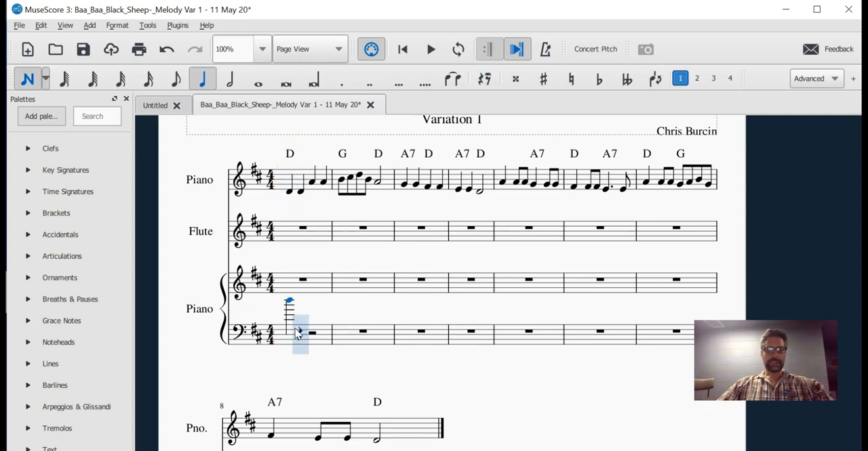
pyautogui.hotkey('ctrl', 'Down')
pyautogui.hotkey('ctrl', 'Down')
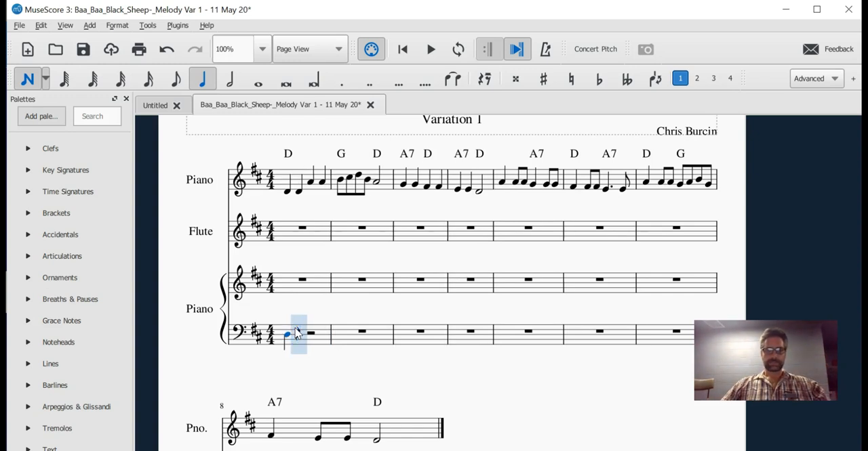
pyautogui.click(250, 80)
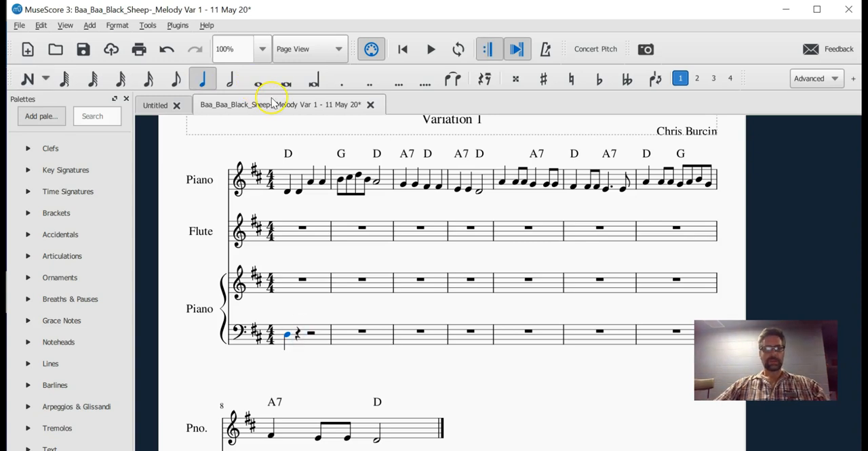
pyautogui.click(259, 80)
# Step: Add F sharp and A above the whole note D in the bass stave to build a D chord
pyautogui.keyDown('ctrl'); pyautogui.scroll(2, 326, 319); pyautogui.keyUp('ctrl')
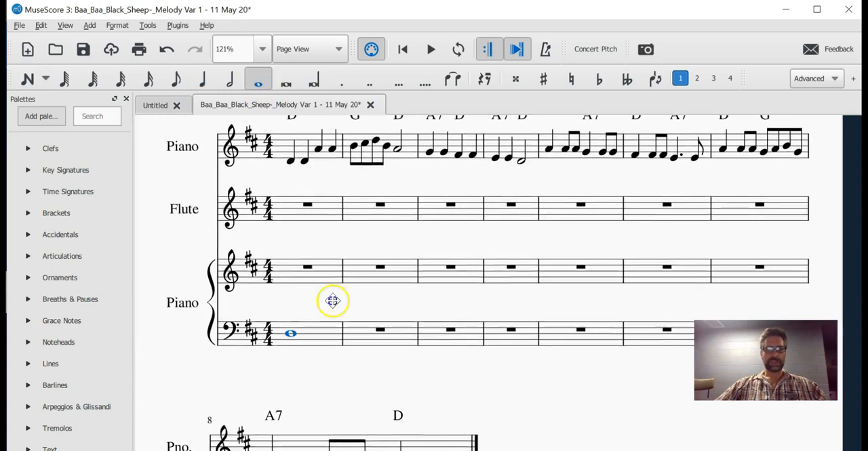
pyautogui.moveTo(320, 309); pyautogui.dragTo(382, 248)
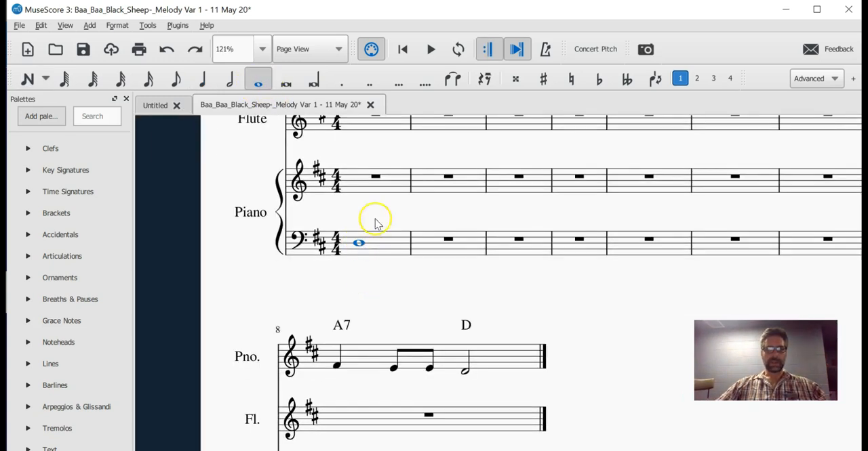
pyautogui.click(27, 78)
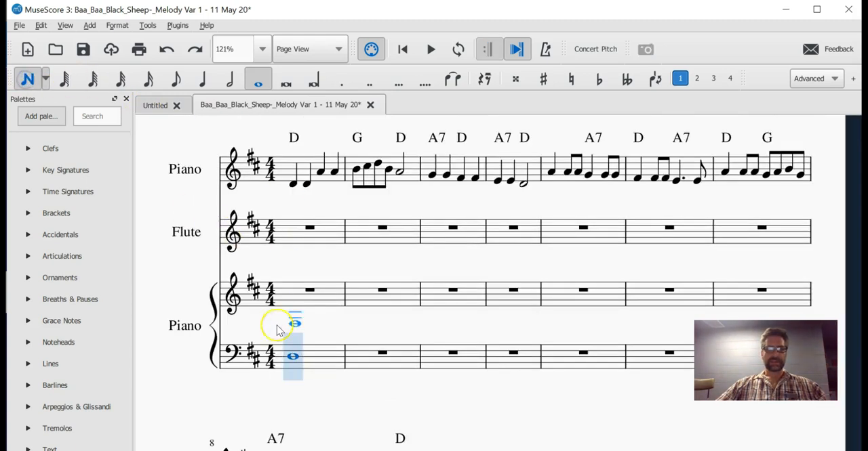
pyautogui.click(278, 355)
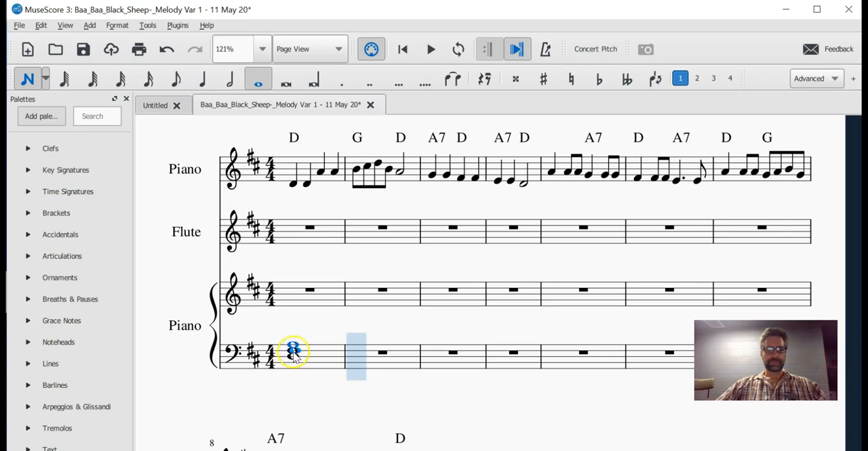
pyautogui.press('Escape')
# Step: Copy the bass D chord into bar 1 of the second Piano's treble stave and transpose it one octave higher
pyautogui.click(315, 363)
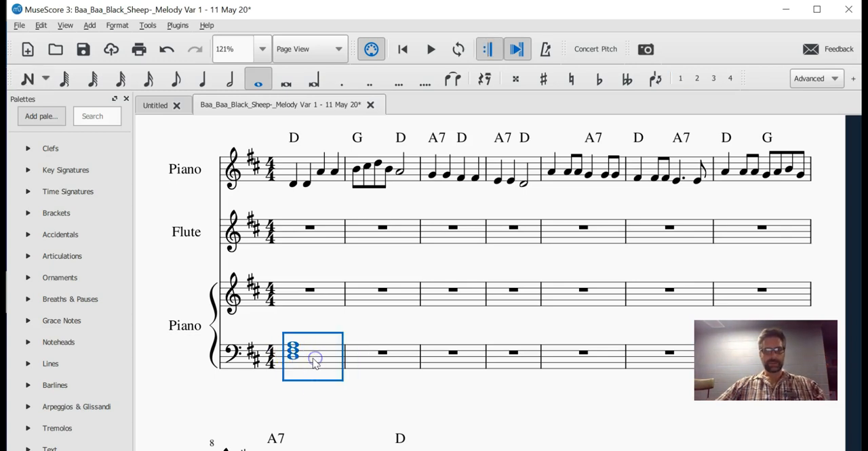
pyautogui.hotkey('ctrl', 'c')
pyautogui.click(290, 290)
pyautogui.hotkey('ctrl', 'v')
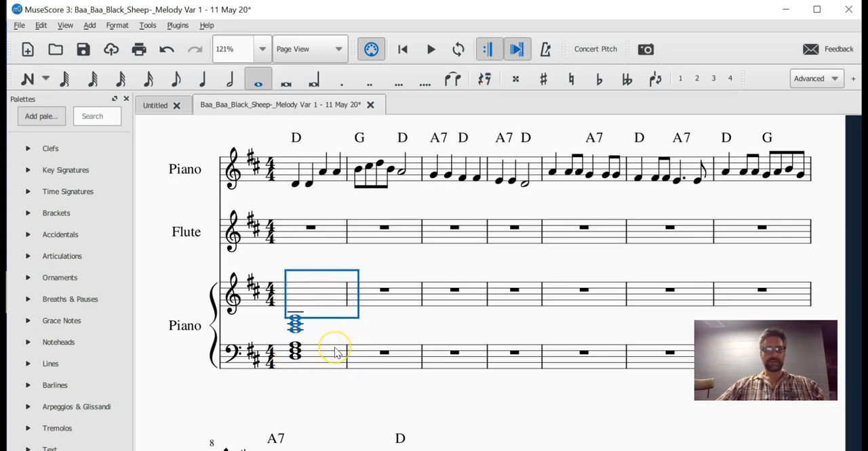
pyautogui.hotkey('ctrl', 'Up')
pyautogui.hotkey('ctrl', 'Up')
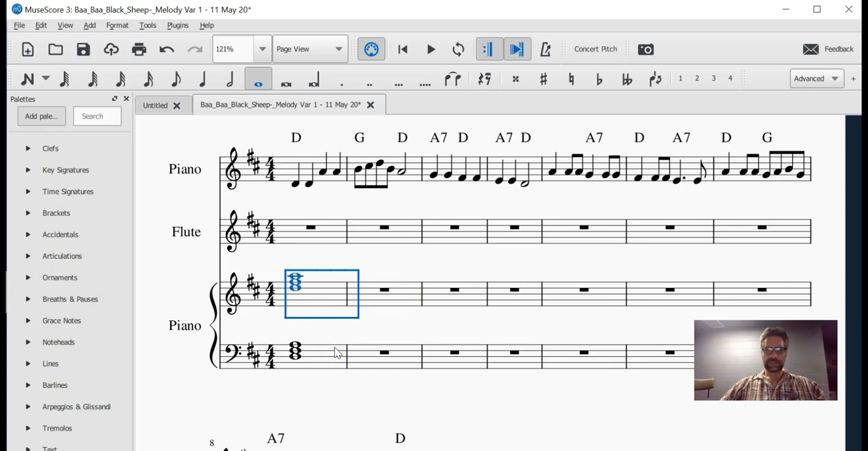
pyautogui.hotkey('ctrl', 'Down')
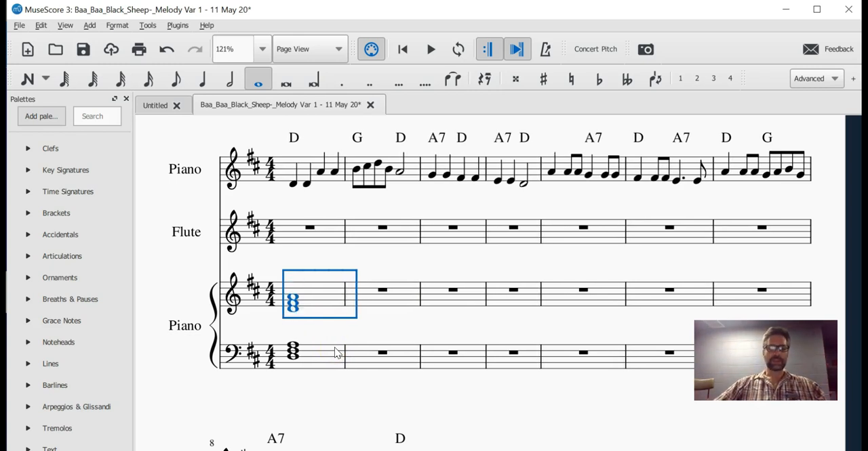
# Step: Examine the individual notes of the D chords in the second Piano's staves against the chord symbol above the melody
pyautogui.click(357, 258)
pyautogui.scroll(1, 330, 317)
pyautogui.scroll(1, 329, 317)
pyautogui.click(306, 295)
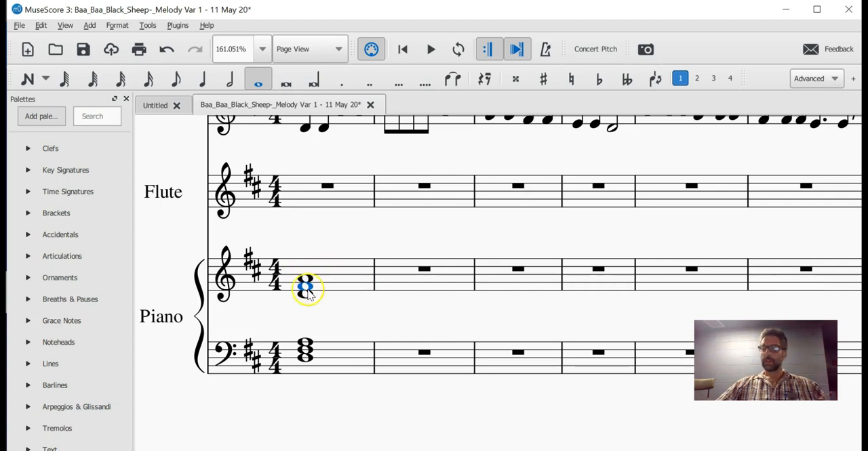
pyautogui.scroll(2, 312, 288)
pyautogui.scroll(-1, 347, 301)
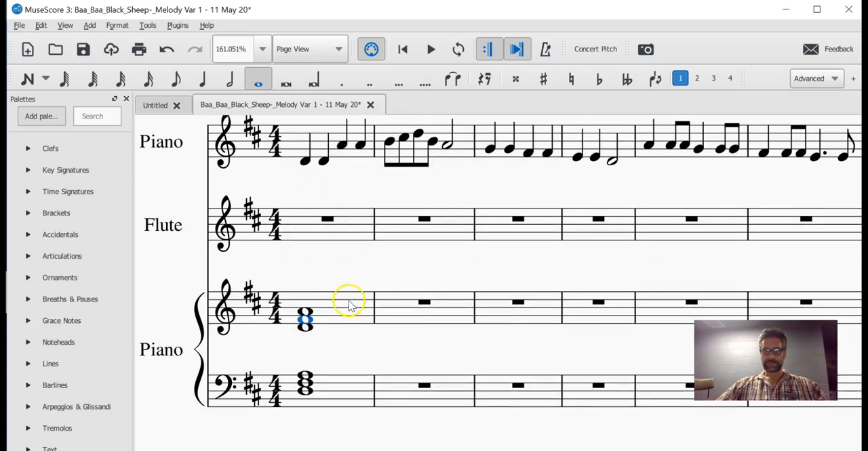
pyautogui.scroll(-2, 311, 314)
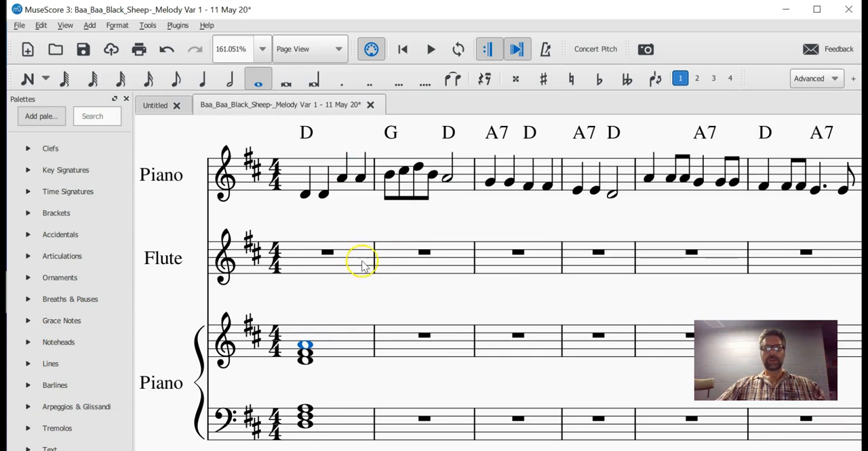
pyautogui.scroll(1, 325, 312)
pyautogui.scroll(-3, 325, 312)
pyautogui.moveTo(325, 306); pyautogui.dragTo(341, 321)
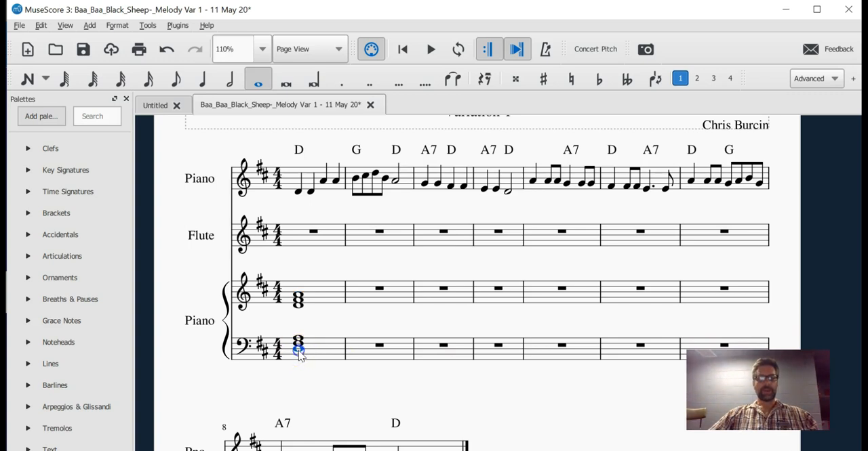
# Step: Reduce the bass chord in bar 1 to a single quarter note D and delete the treble chord above it
pyautogui.click(203, 79)
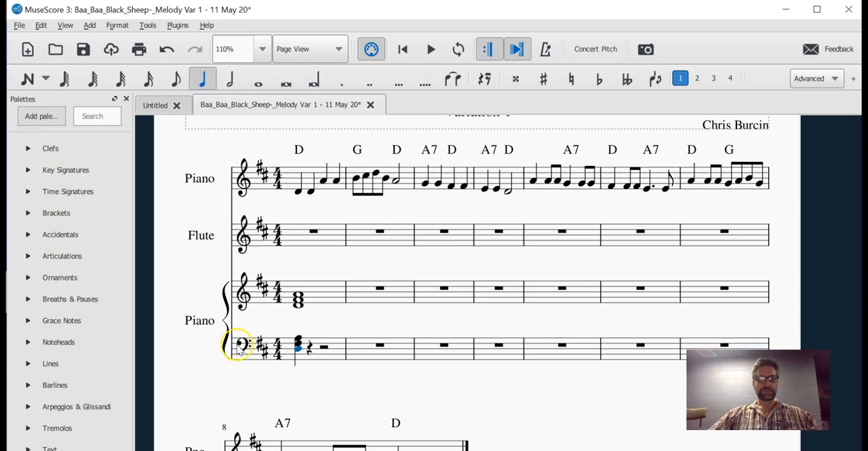
pyautogui.click(299, 343)
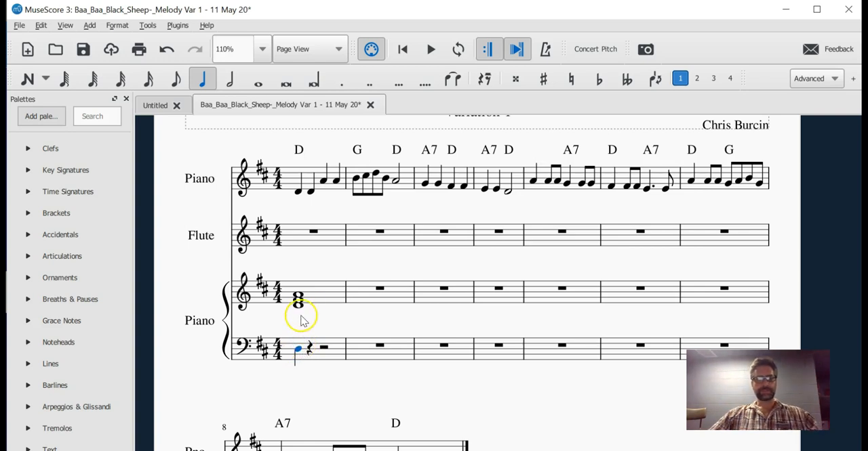
pyautogui.click(317, 297)
pyautogui.press('Delete')
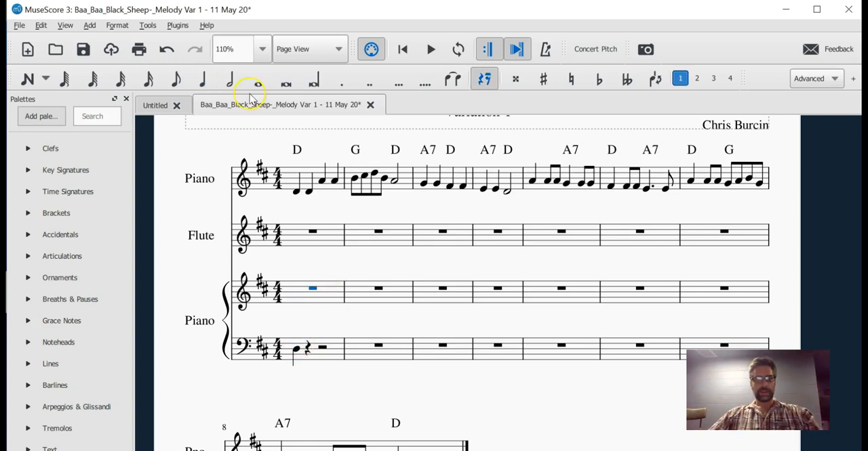
# Step: Enter an eighth rest followed by an eighth-note chord of F sharp and A in bar 1 of the second Piano's treble stave
pyautogui.click(175, 80)
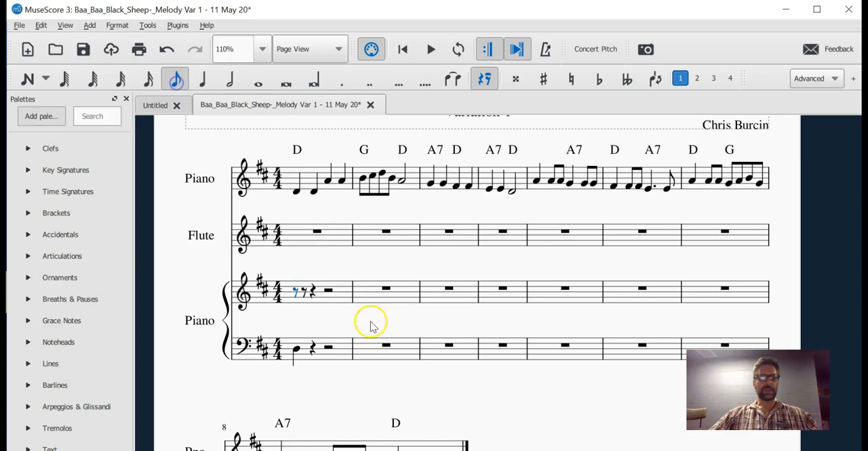
pyautogui.click(305, 291)
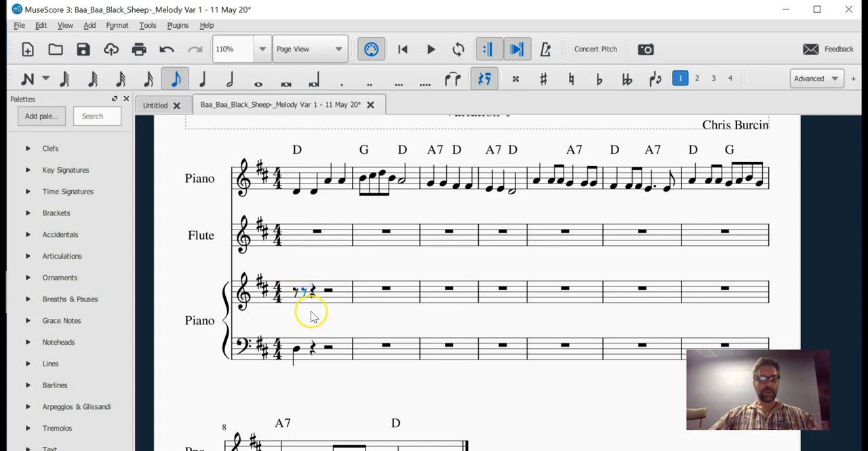
pyautogui.press('n')
pyautogui.press('a')
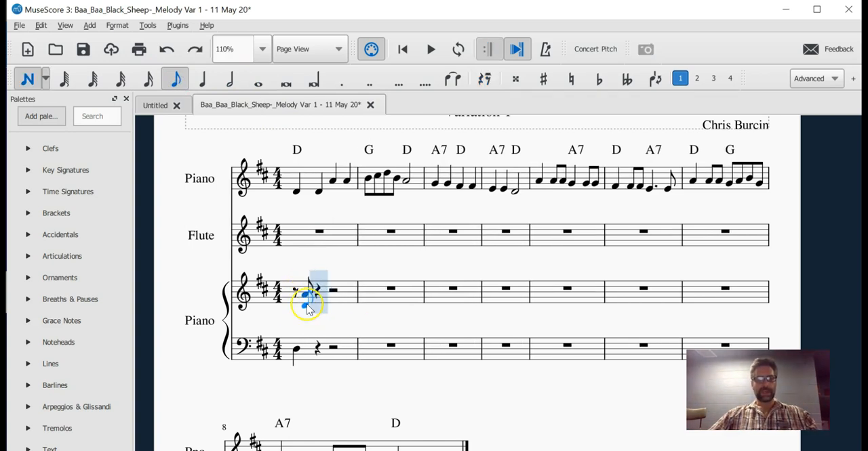
pyautogui.press('Escape')
# Step: Copy the eighth-note chord to beat 2 and repeat the resulting pair once within bar 1 of the treble stave
pyautogui.keyDown('shift'); pyautogui.click(307, 300); pyautogui.keyUp('shift')
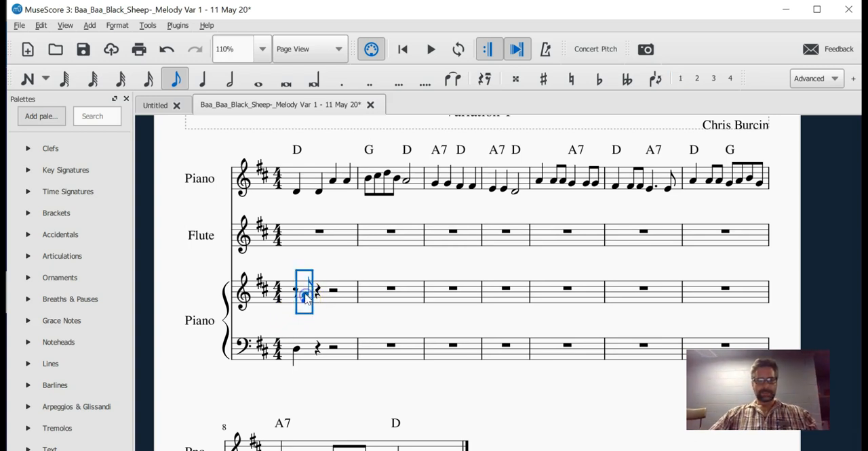
pyautogui.click(319, 290)
pyautogui.hotkey('ctrl', 'v')
pyautogui.click(305, 298)
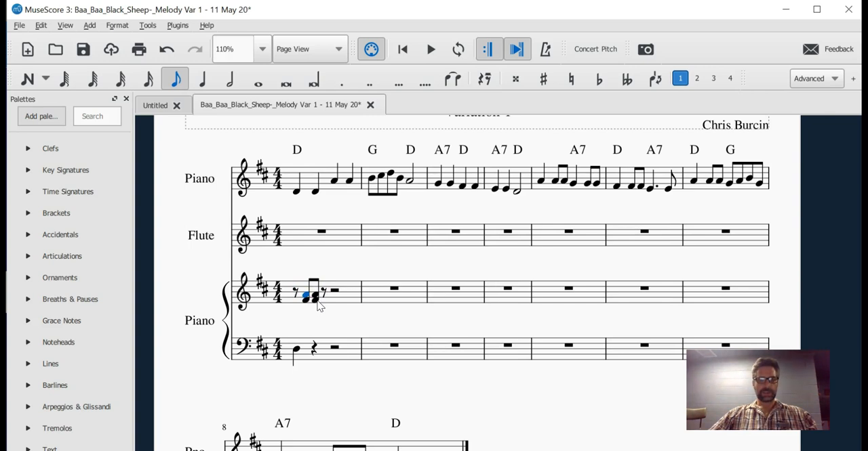
pyautogui.keyDown('shift'); pyautogui.click(319, 305); pyautogui.keyUp('shift')
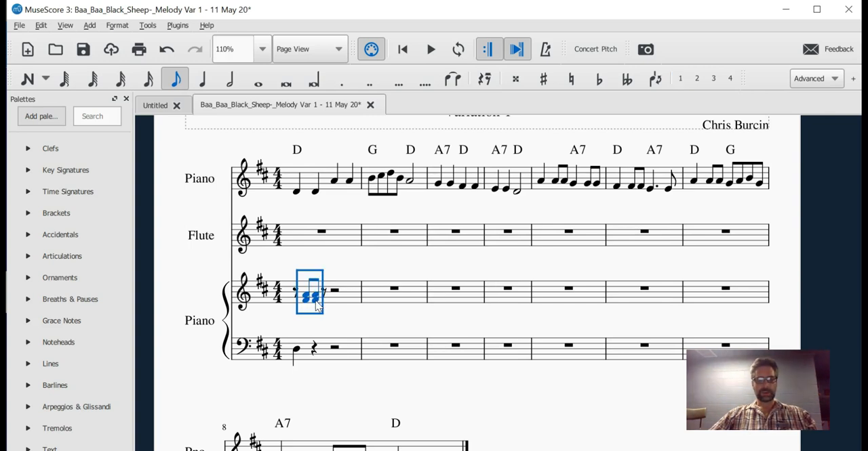
pyautogui.press('r')
pyautogui.click(372, 319)
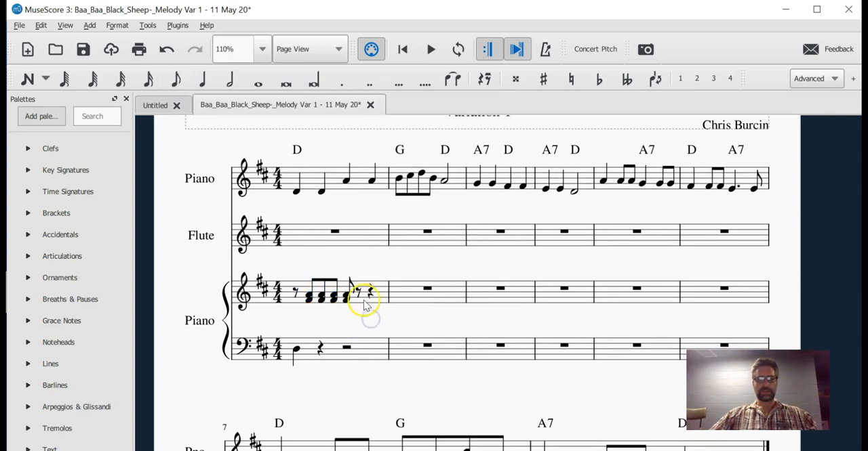
# Step: Delete the fourth eighth-note chord in bar 1 of the second Piano's treble stave
pyautogui.click(347, 293)
pyautogui.keyDown('shift'); pyautogui.click(351, 306); pyautogui.keyUp('shift')
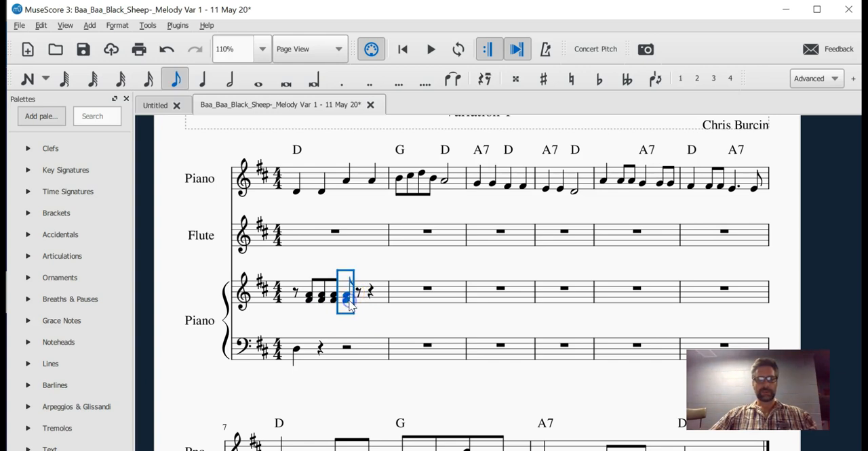
pyautogui.press('Delete')
# Step: Repeat the first two beats of bar 1 on beats 3 and 4 in both staves of the second Piano
pyautogui.click(310, 345)
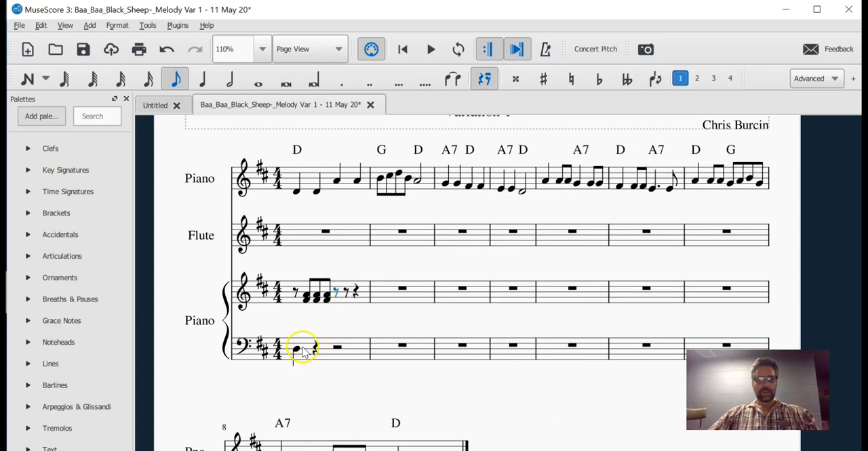
pyautogui.click(297, 351)
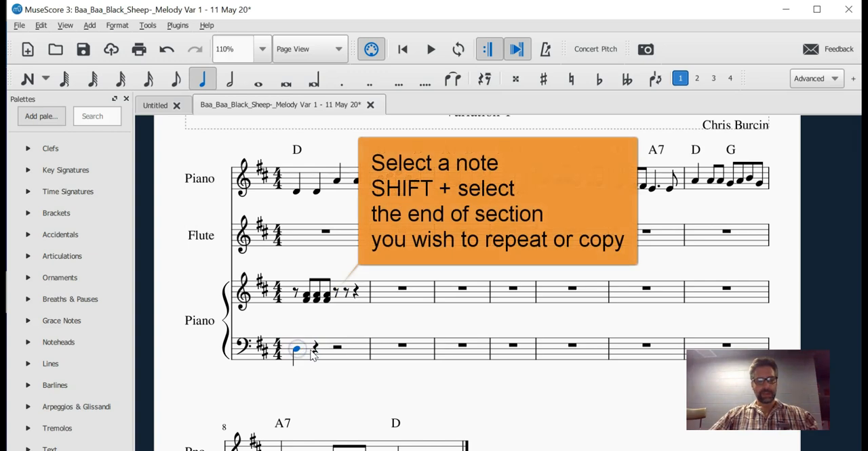
pyautogui.keyDown('shift'); pyautogui.click(328, 296); pyautogui.keyUp('shift')
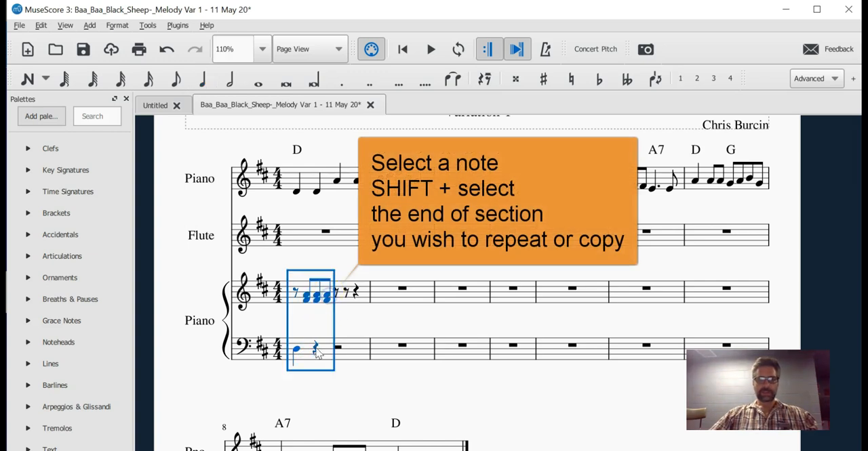
pyautogui.press('r')
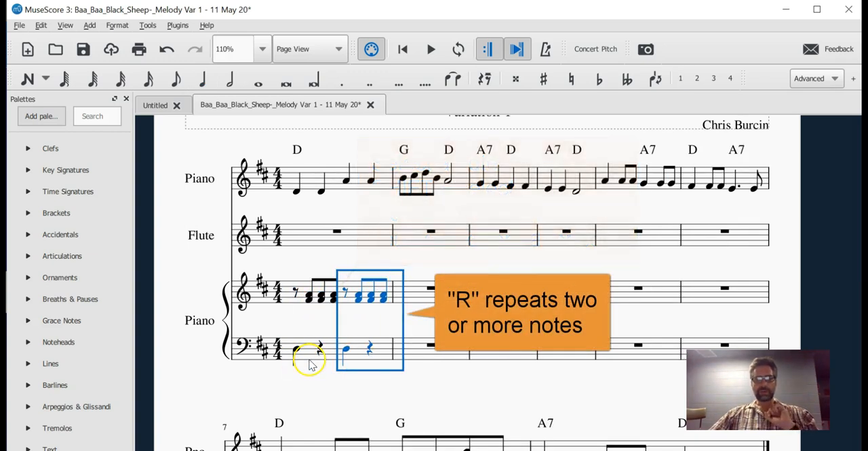
# Step: Play back the score from the first bass note D in bar 1 to hear the accompaniment pattern
pyautogui.click(298, 351)
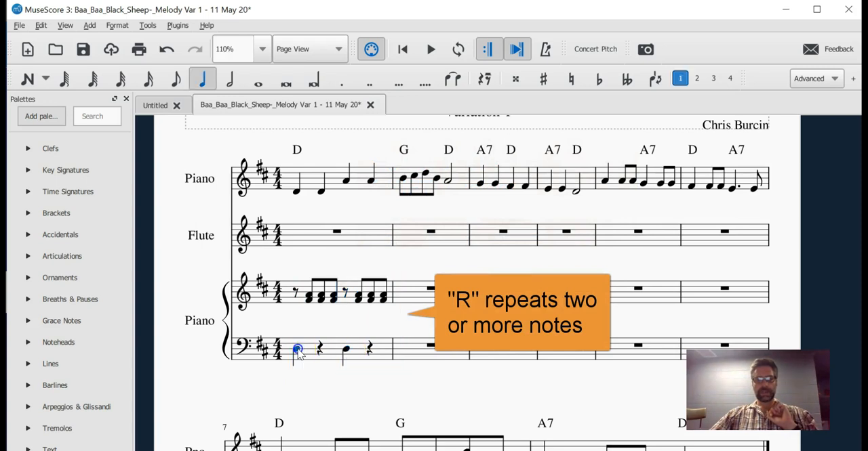
pyautogui.press('space')
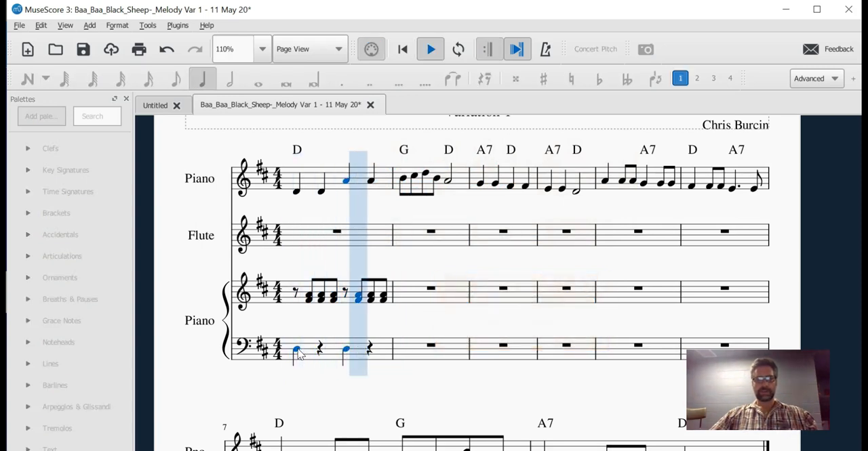
pyautogui.press('space')
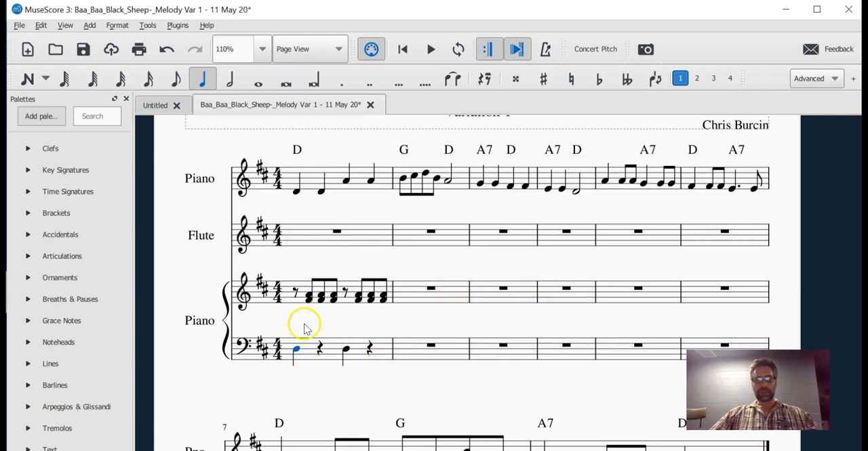
# Step: Repeat bar 1 of both second Piano staves into bar 2 and raise the copy to bass G with treble chords of B and D
pyautogui.click(291, 293)
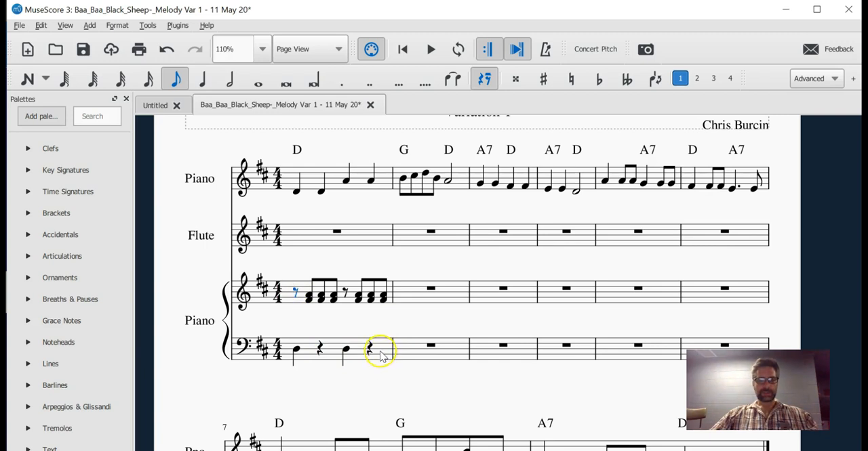
pyautogui.keyDown('shift'); pyautogui.click(379, 356); pyautogui.keyUp('shift')
pyautogui.press('r')
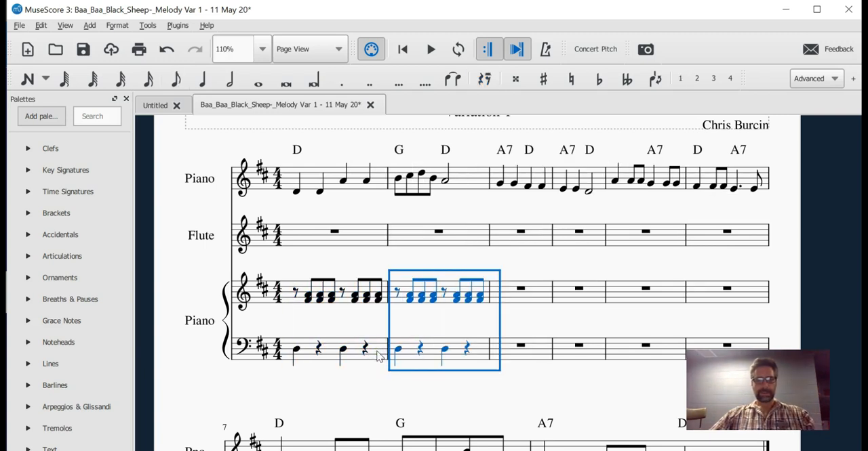
pyautogui.press('Up')
pyautogui.press('Up')
pyautogui.press('Up')
pyautogui.press('Up')
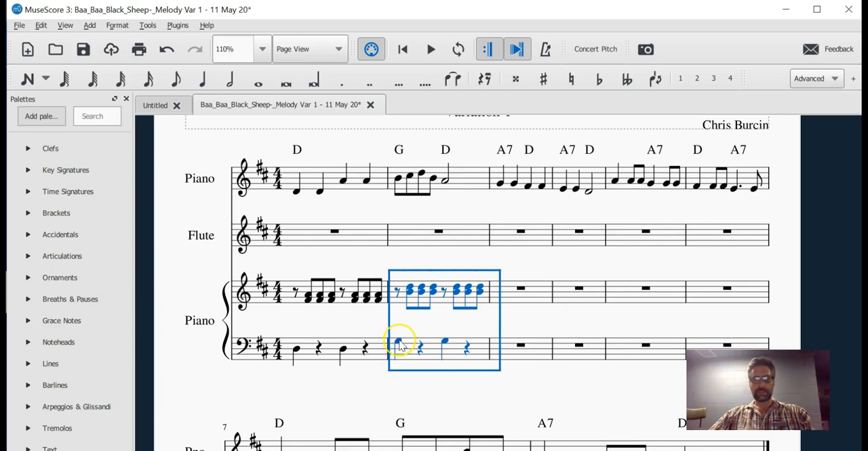
# Step: Play back bar 2 from its first bass note G to check the raised chords against the melody
pyautogui.click(399, 344)
pyautogui.press('space')
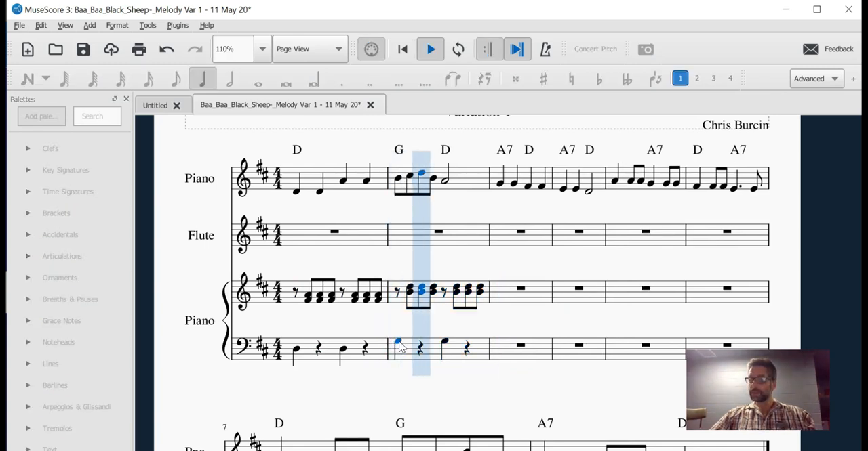
pyautogui.press('space')
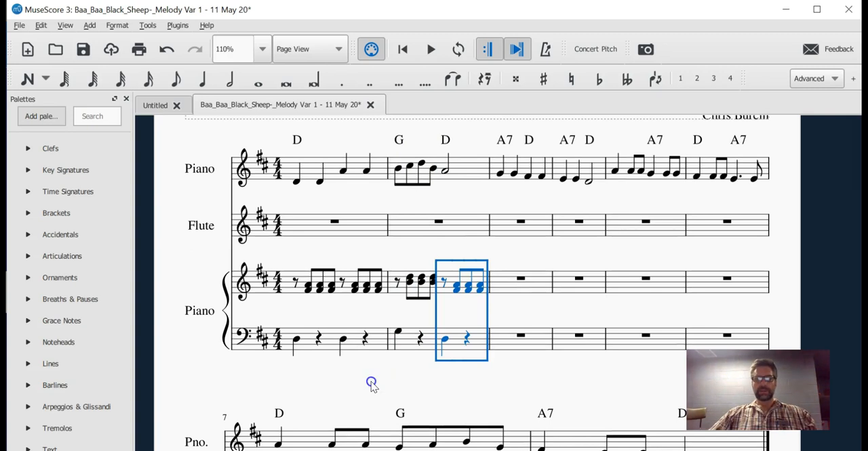
# Step: Select the D-chord pattern on the first two beats of bar 1 across both staves of the second Piano
pyautogui.click(371, 382)
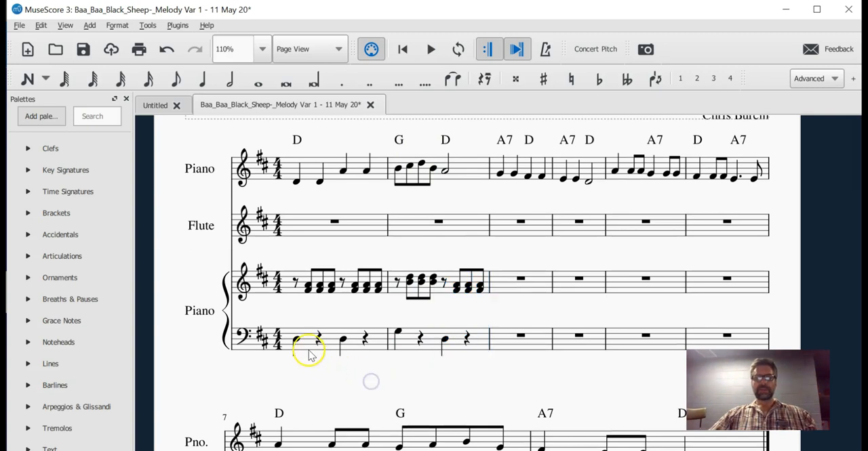
pyautogui.click(296, 341)
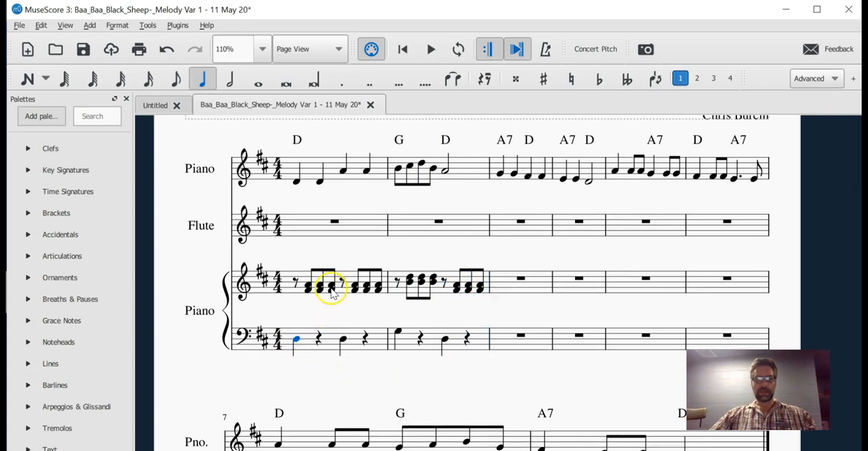
pyautogui.keyDown('shift'); pyautogui.click(332, 287); pyautogui.keyUp('shift')
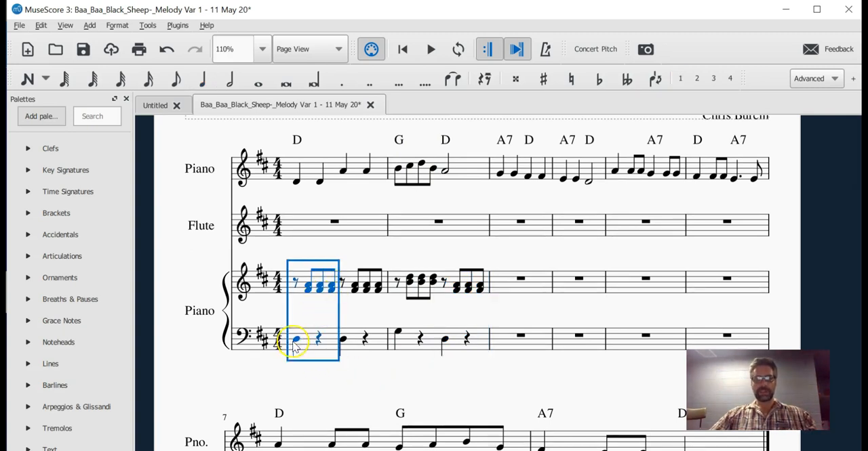
# Step: Play back bars 1 and 2 from the first bass note to hear the D and G accompaniment together
pyautogui.moveTo(328, 400); pyautogui.dragTo(315, 384)
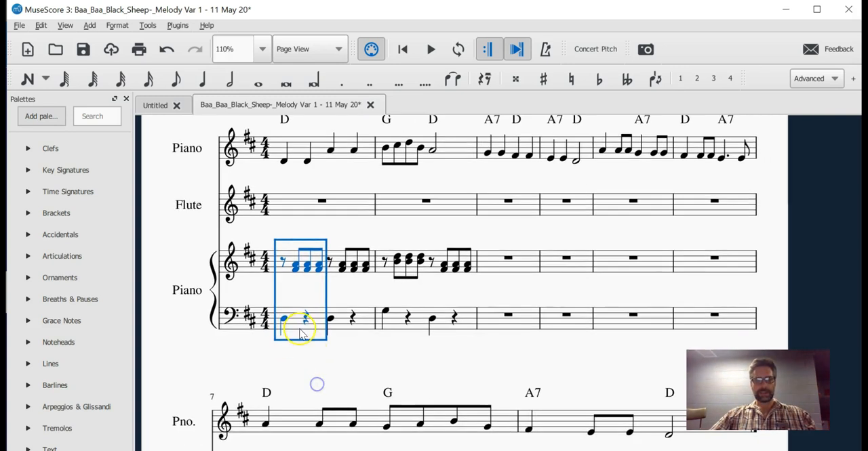
pyautogui.moveTo(302, 334); pyautogui.dragTo(299, 326)
pyautogui.click(278, 319)
pyautogui.press('space')
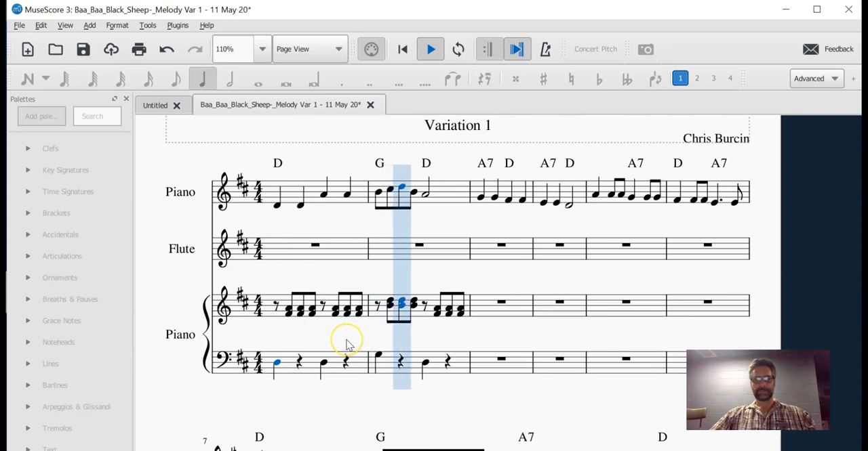
pyautogui.press('space')
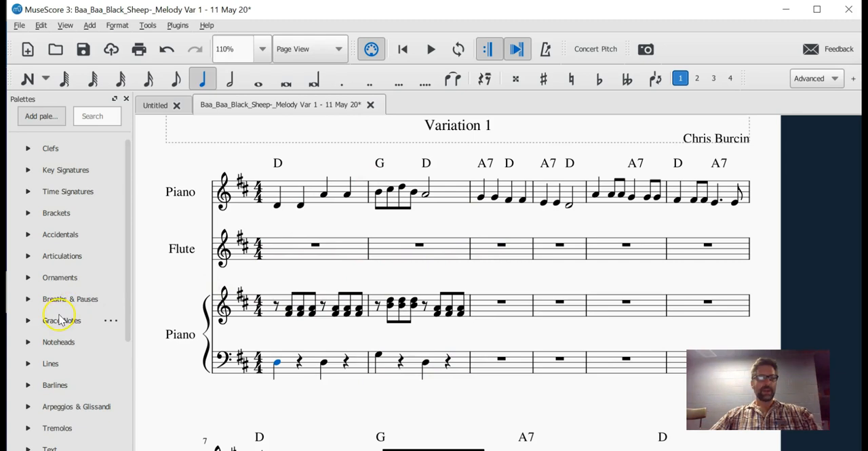
# Step: Look through the palette categories further down, such as Text, Tempo and Dynamics
pyautogui.scroll(-2, 53, 333)
pyautogui.scroll(-6, 53, 334)
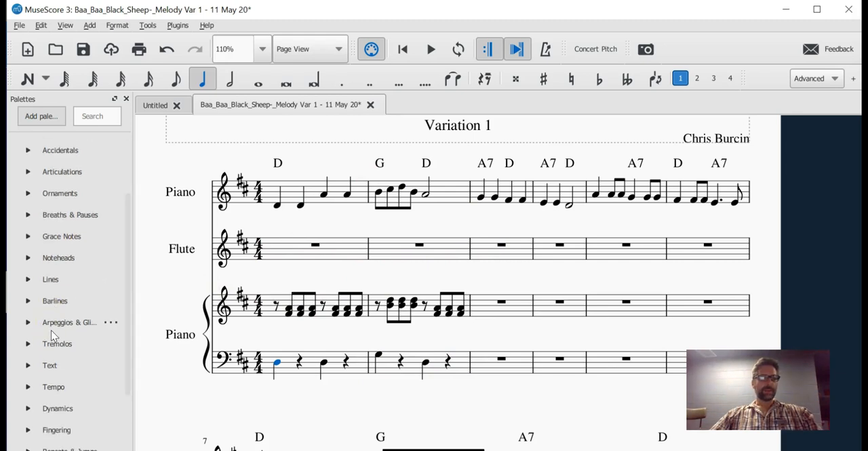